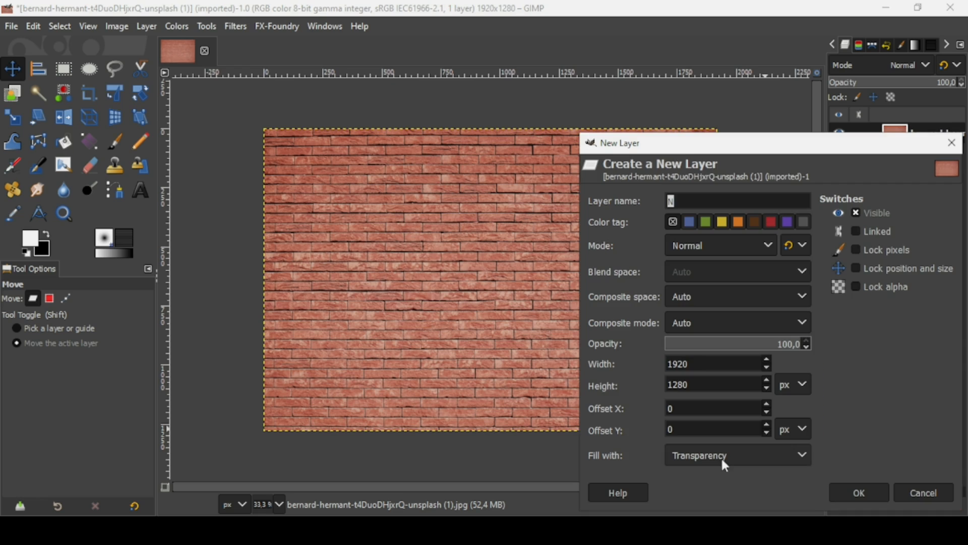
Step: Add a transparent layer named N above the brick photo and set its mode to Multiply
left_click(844, 492)
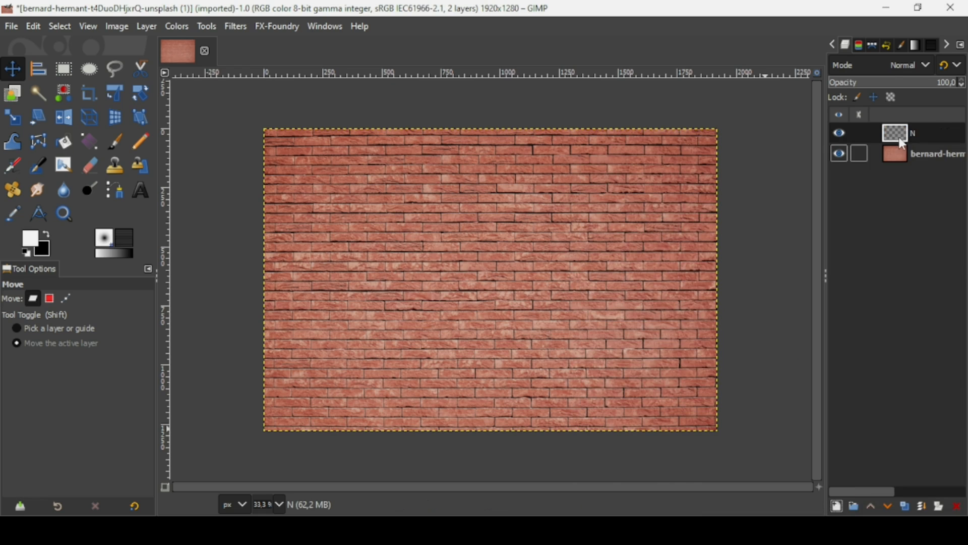
left_click(900, 72)
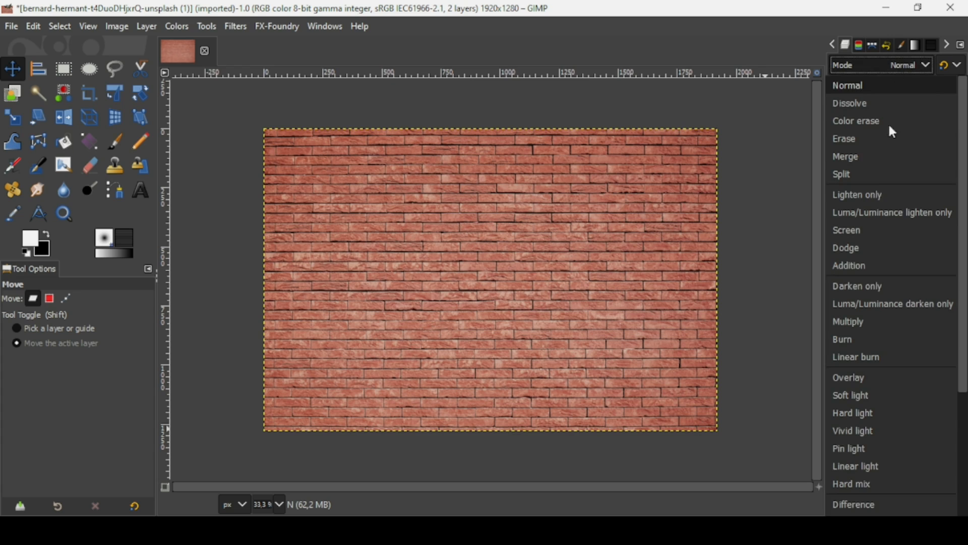
left_click(875, 326)
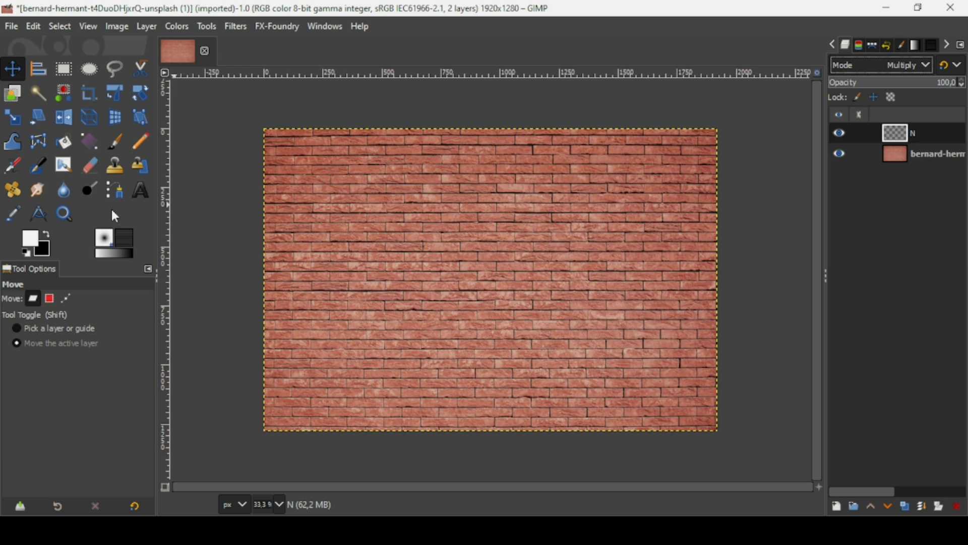
Step: Set the foreground colour to hex 0054ff
left_click(32, 244)
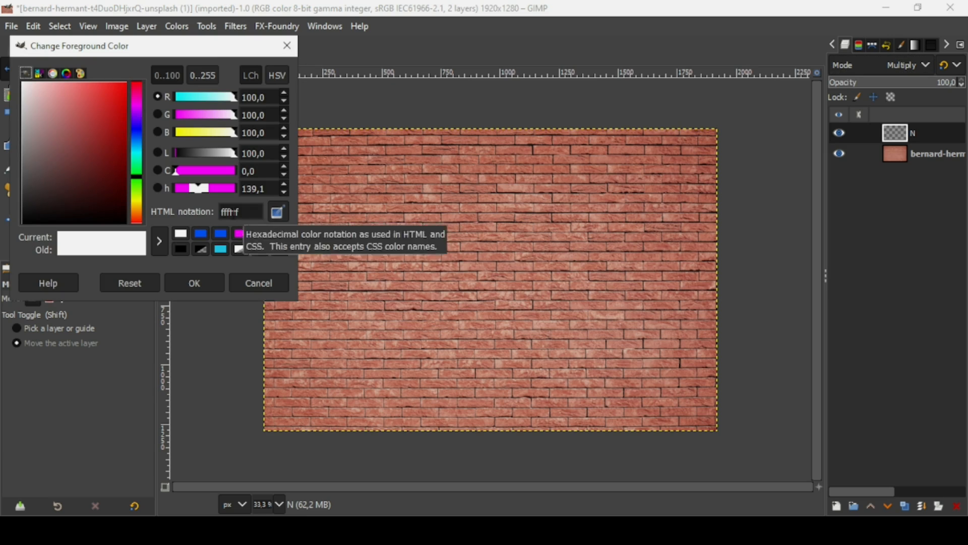
double_click(229, 211)
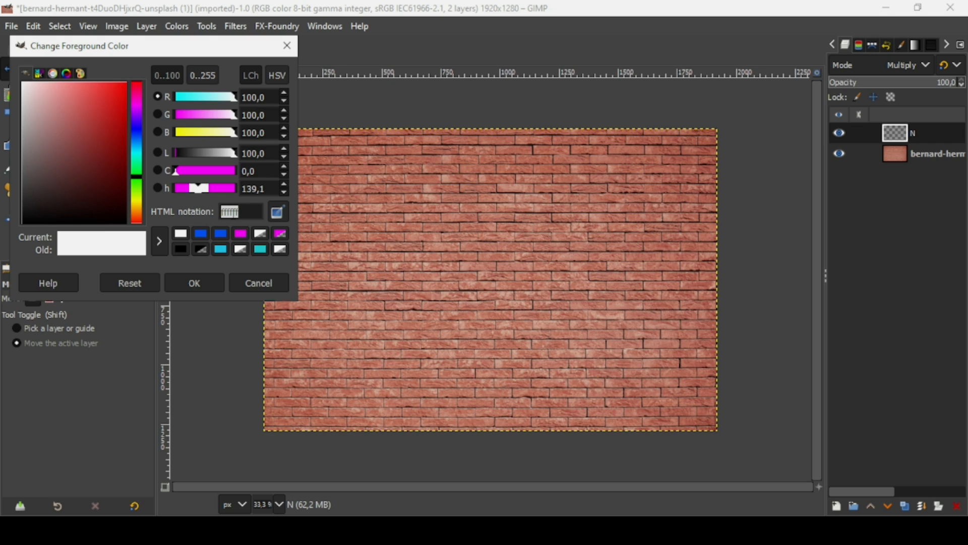
type("0054ff")
key("Return")
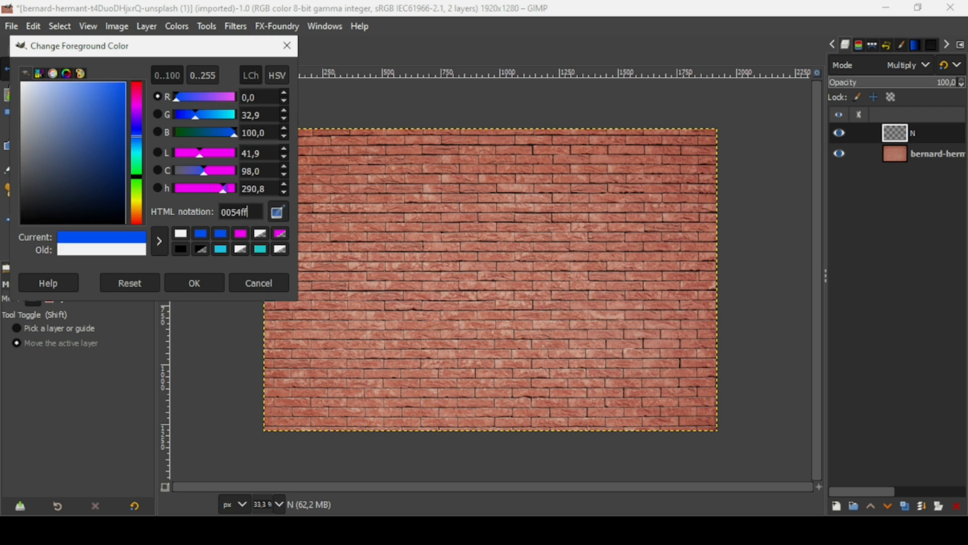
left_click(210, 281)
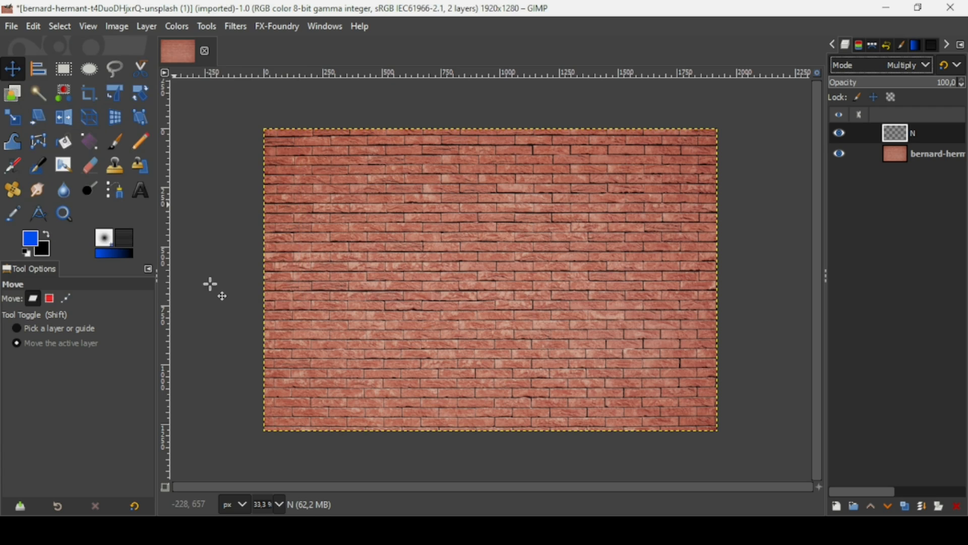
Step: Fill layer N with a radial gradient from the canvas centre to the bottom-right corner
left_click(90, 137)
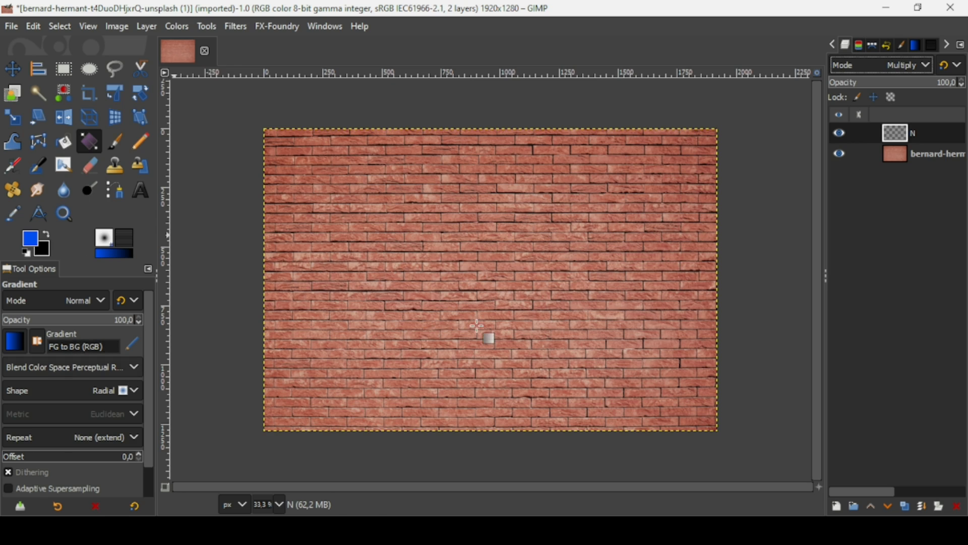
left_click_drag(488, 268, 733, 441)
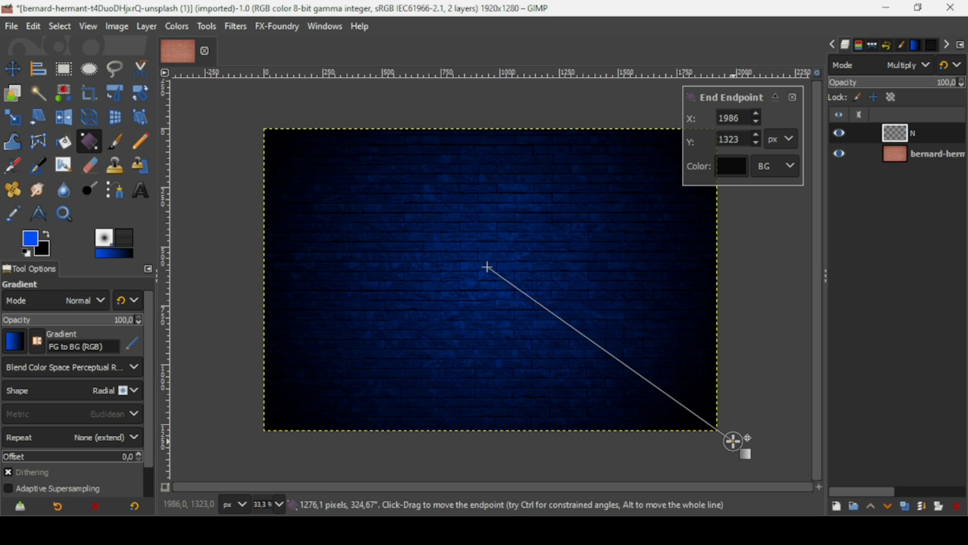
key("Return")
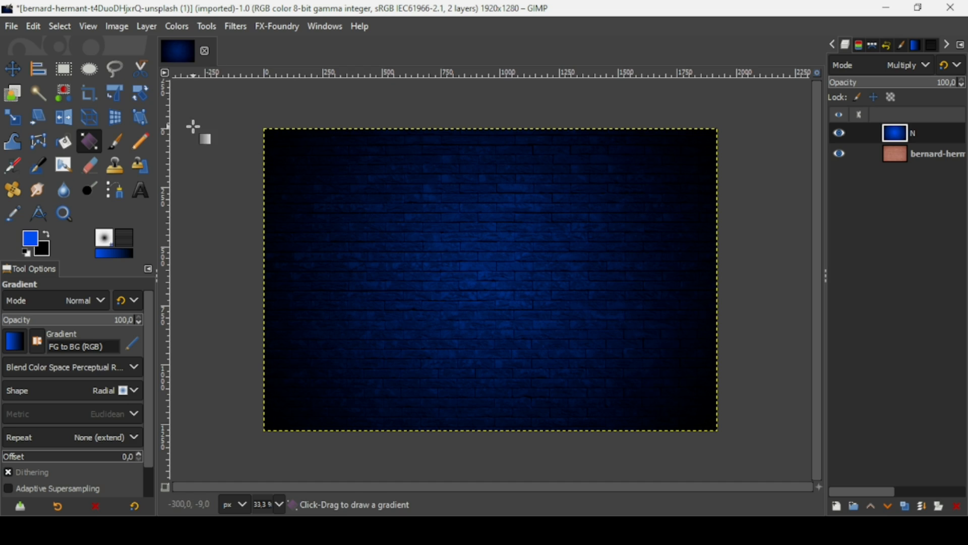
Step: Draw a rectangle selection on the wall and size it to 1000 × 500 px
left_click(63, 69)
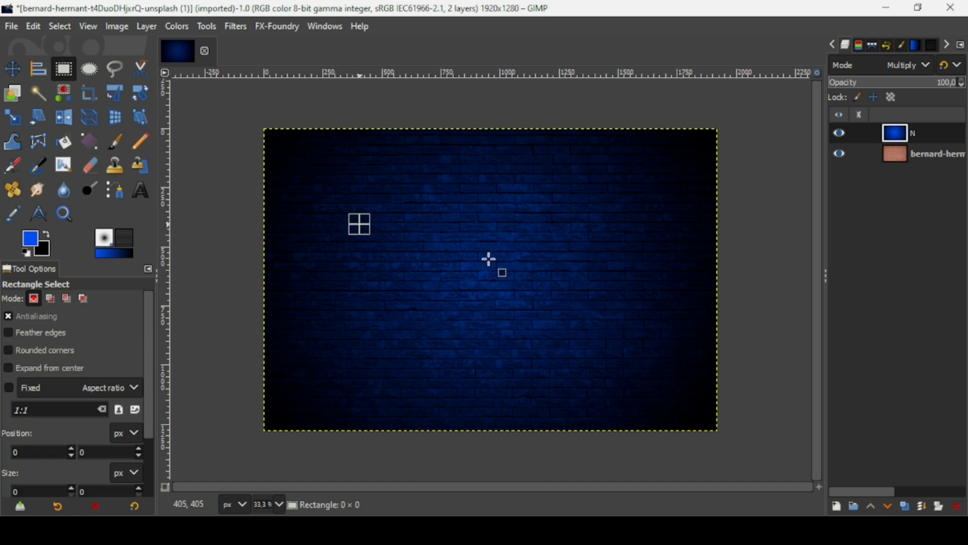
left_click_drag(360, 225, 638, 350)
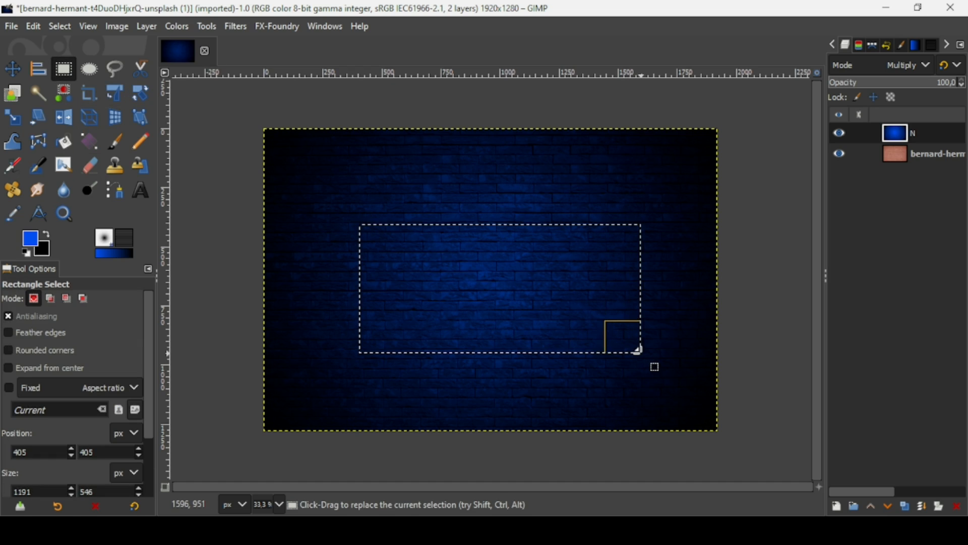
left_click_drag(150, 376, 145, 425)
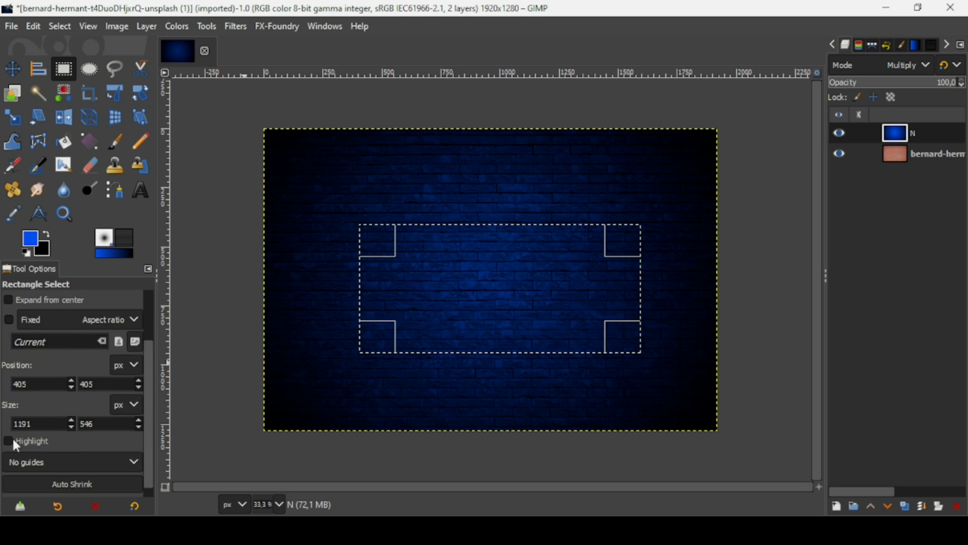
double_click(40, 423)
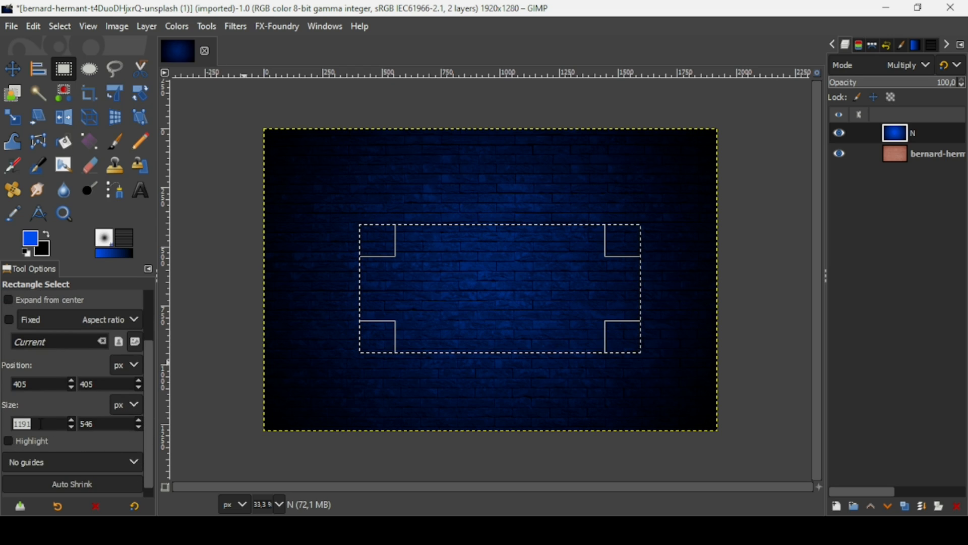
type("1000")
double_click(103, 424)
type("500")
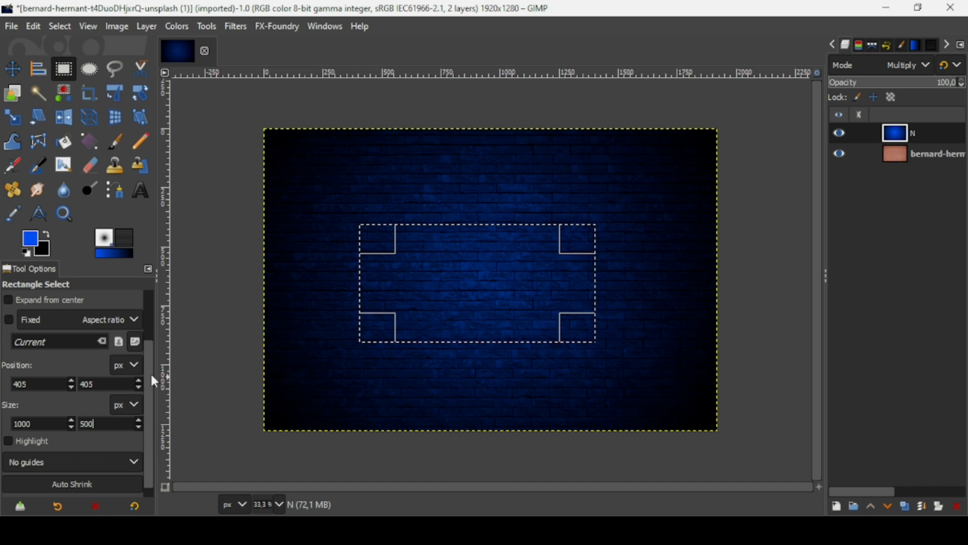
Step: Give the rectangle selection rounded corners with radius 100
left_click_drag(150, 371, 150, 333)
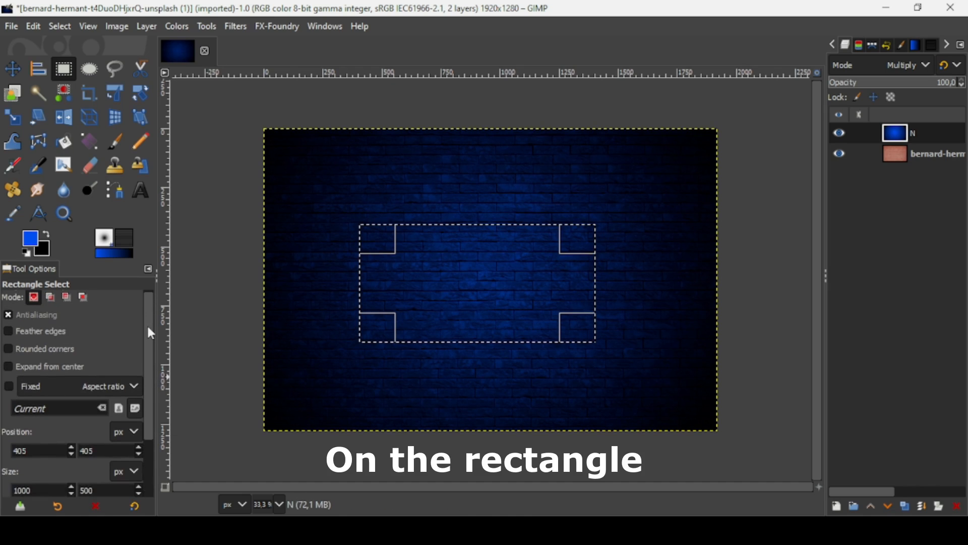
left_click(47, 350)
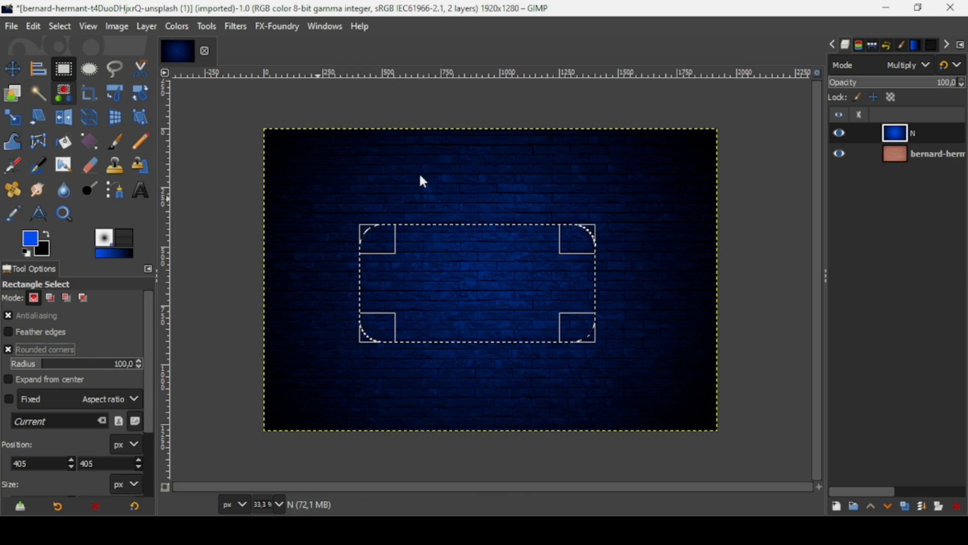
left_click(13, 69)
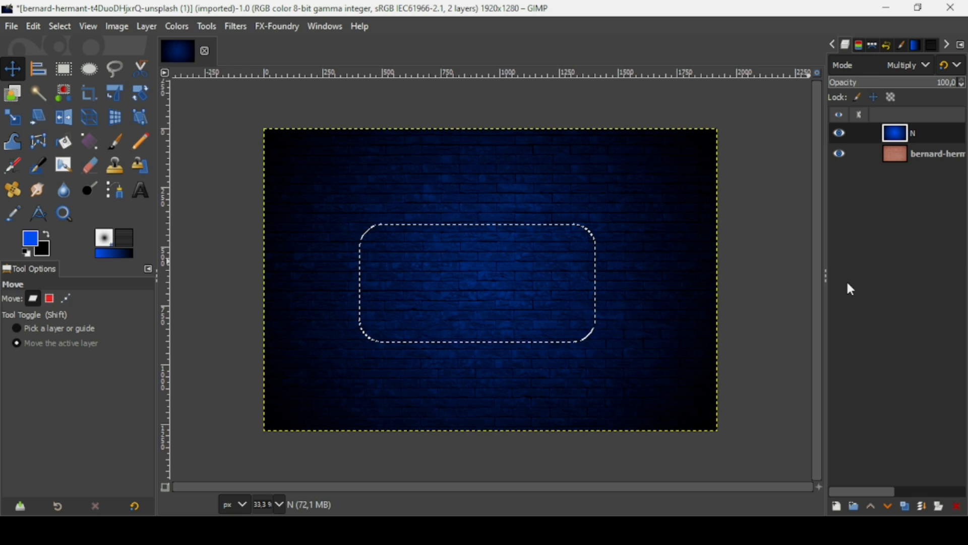
Step: Add layer N #1, make the background colour white and fill the rounded selection with it
left_click(837, 505)
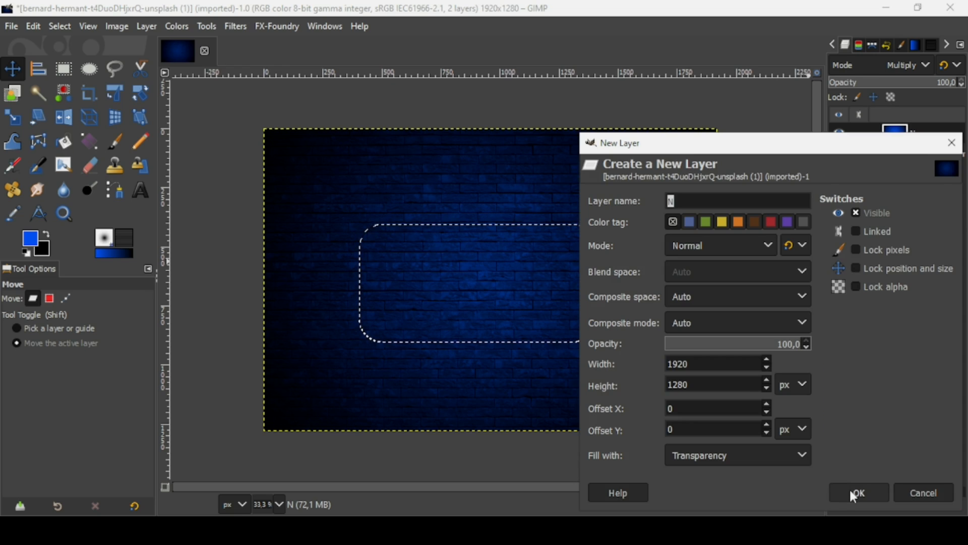
left_click(850, 491)
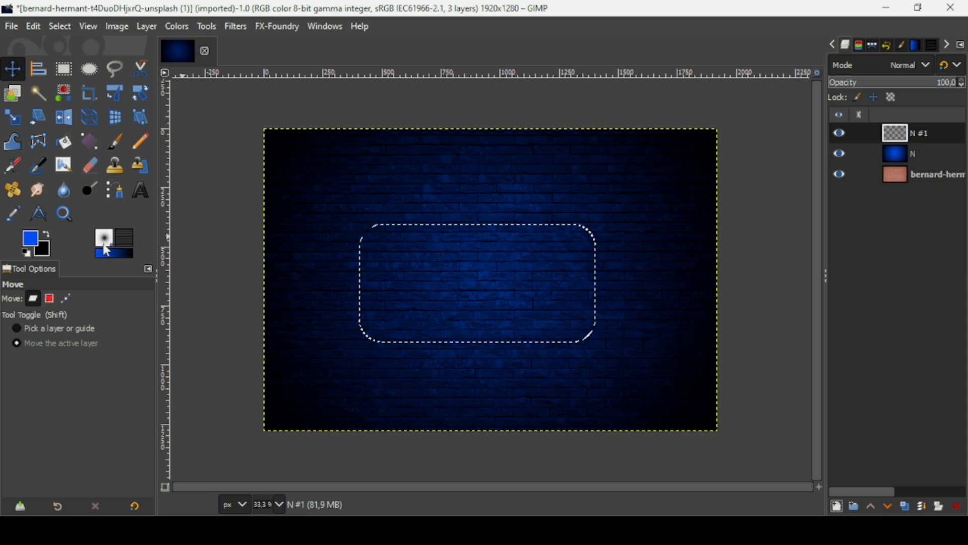
left_click(44, 247)
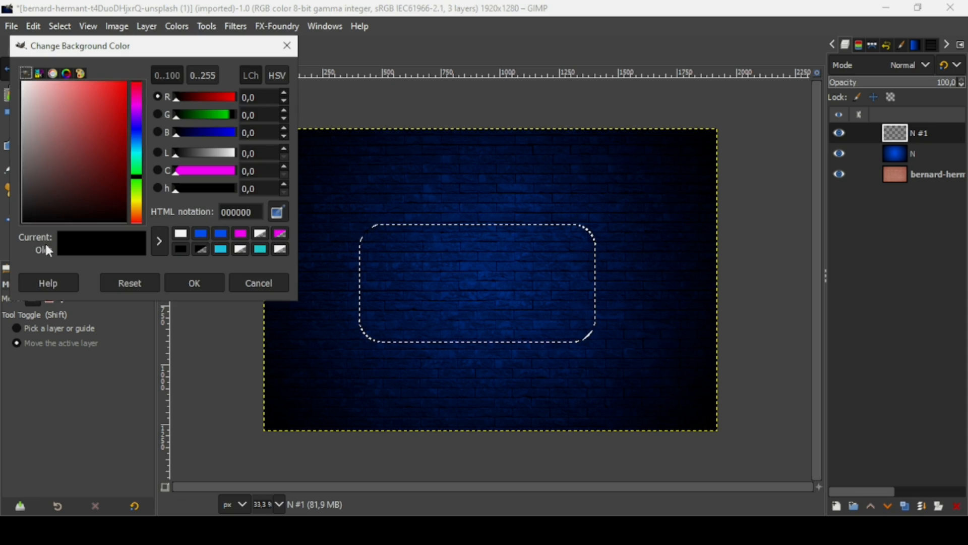
left_click(54, 113)
left_click_drag(42, 104, 7, 62)
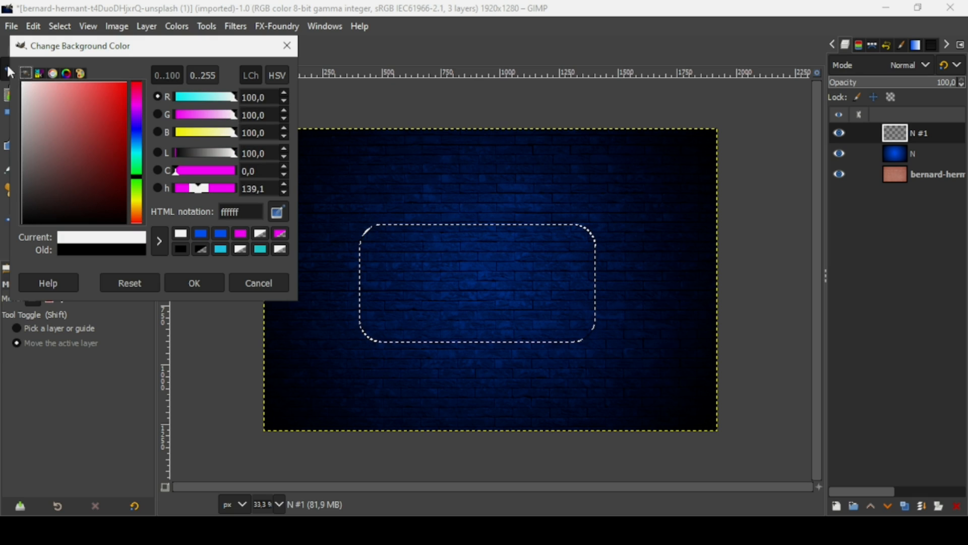
left_click(193, 283)
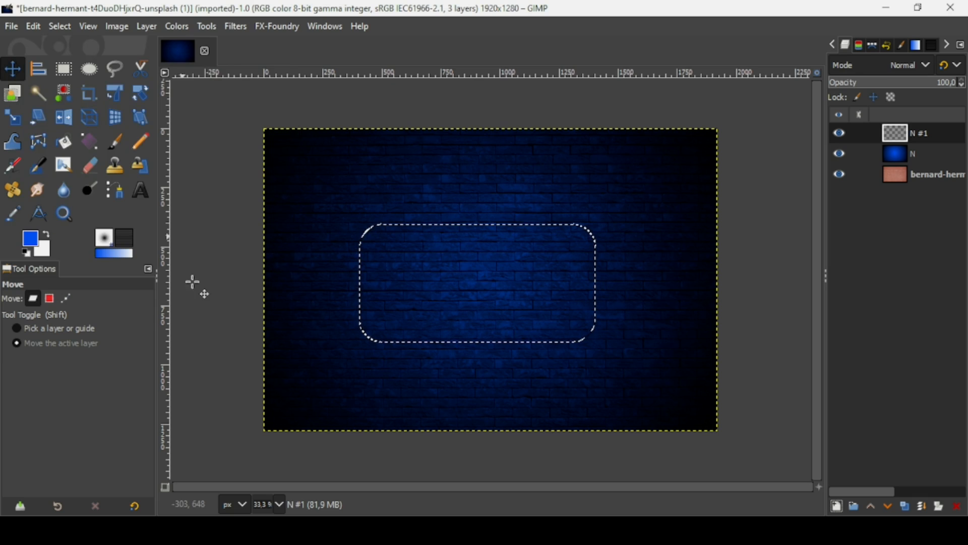
left_click_drag(50, 245, 555, 269)
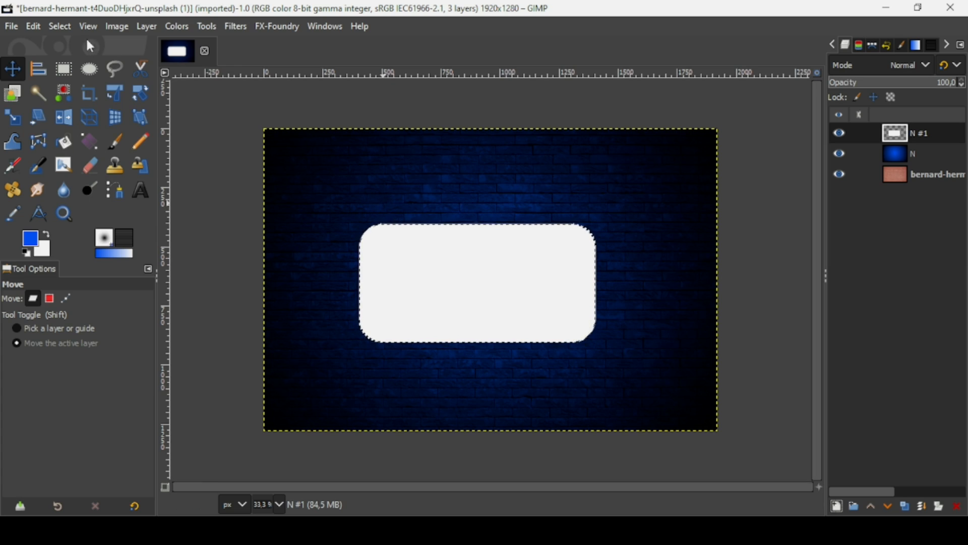
Step: Shrink the selection by 5 px, delete its interior, and deselect everything
left_click(52, 28)
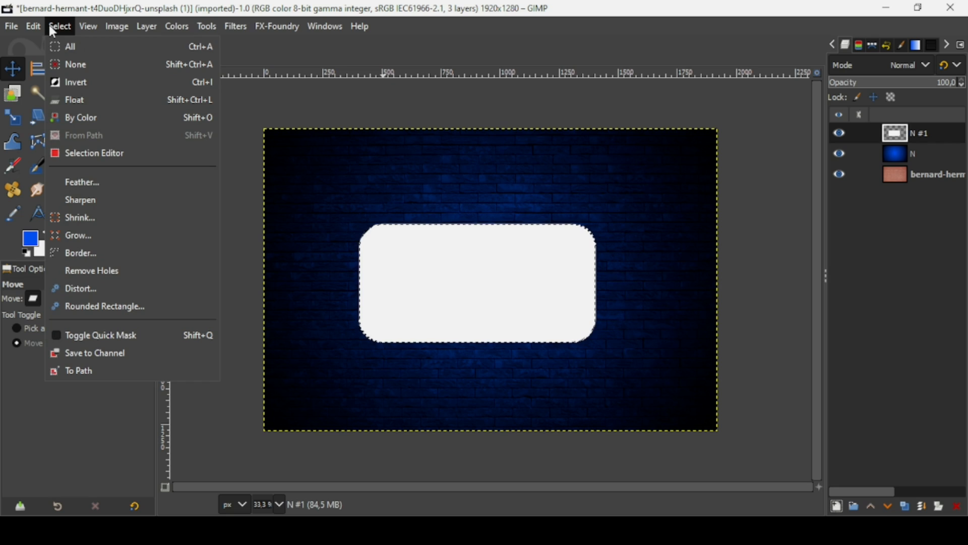
left_click(83, 216)
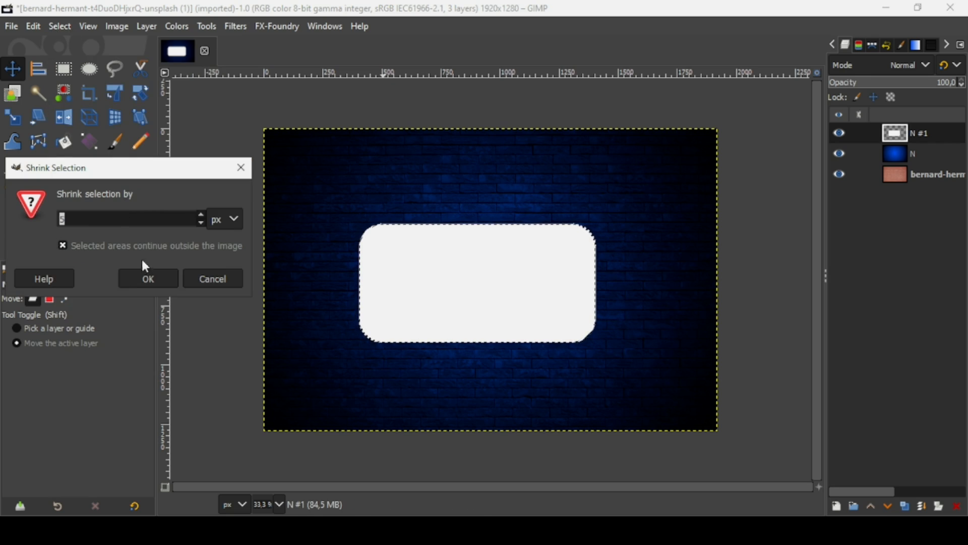
left_click(160, 282)
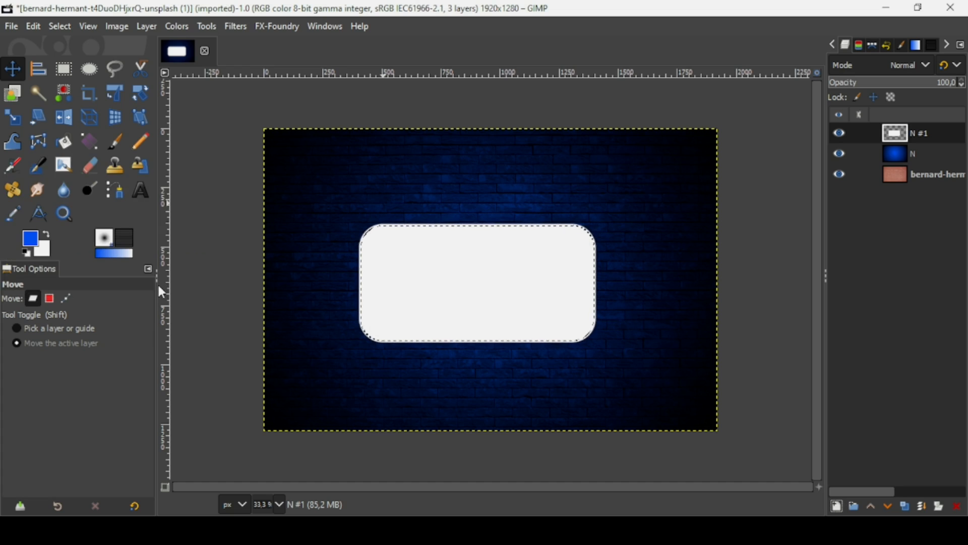
key("Delete")
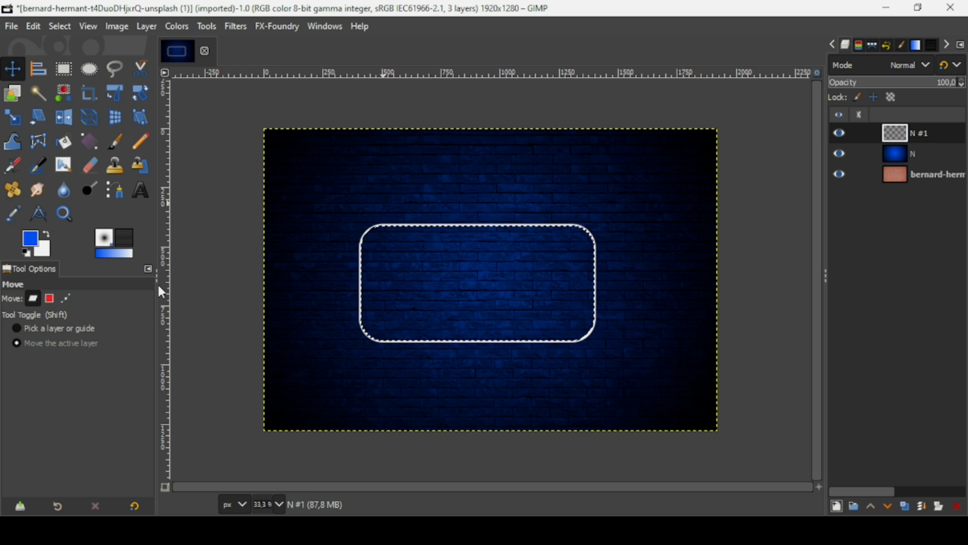
left_click(67, 27)
left_click(75, 64)
Step: Crop layer N #1 to content, centre it on the image, then resize it to image size
left_click(150, 26)
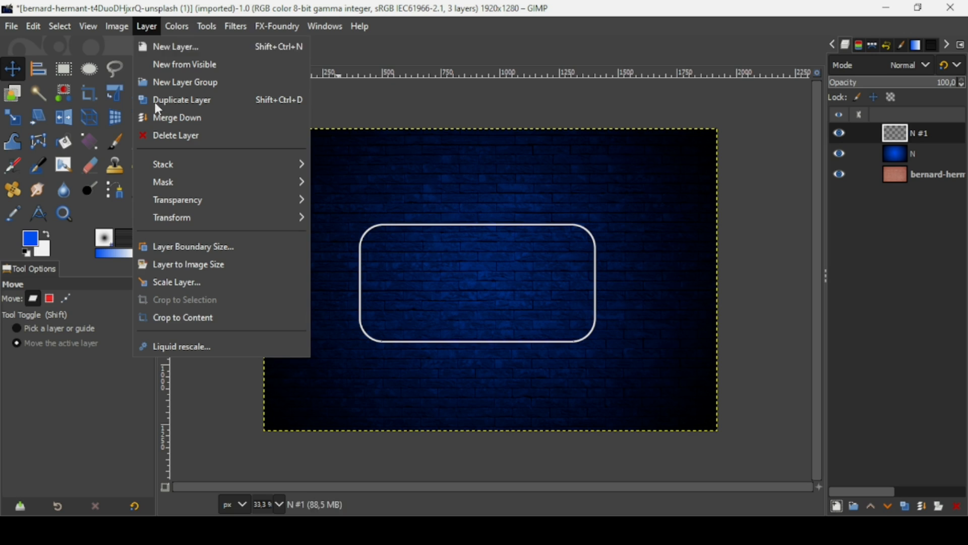
left_click(180, 316)
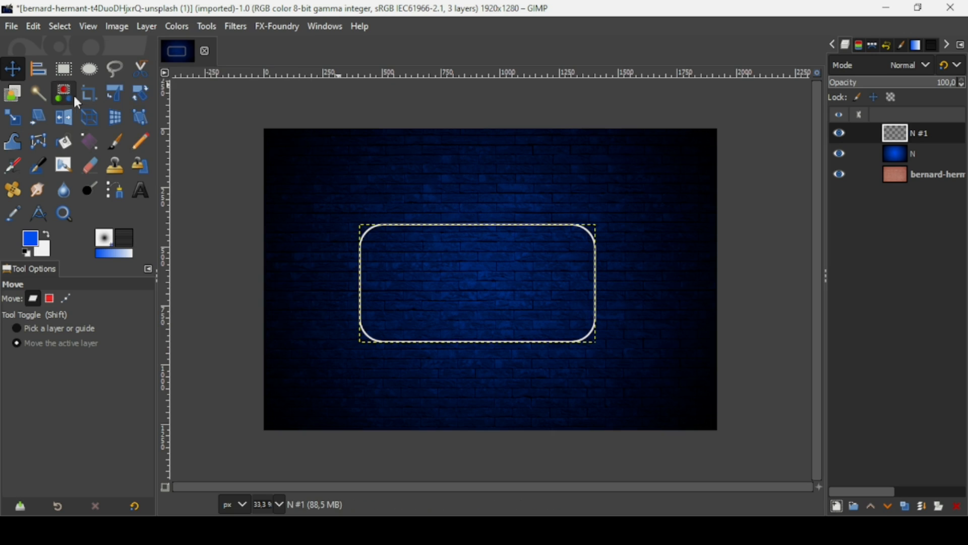
left_click(40, 73)
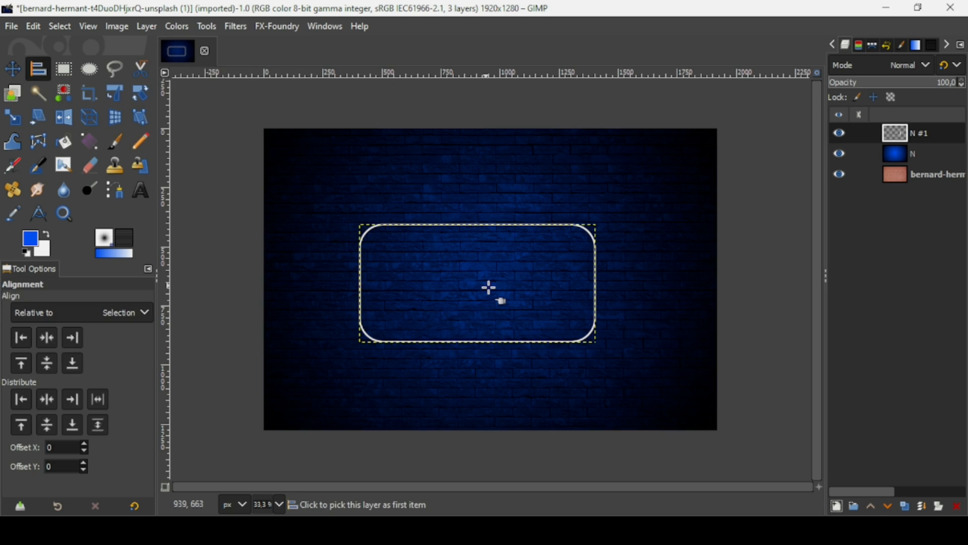
left_click(51, 337)
left_click(46, 364)
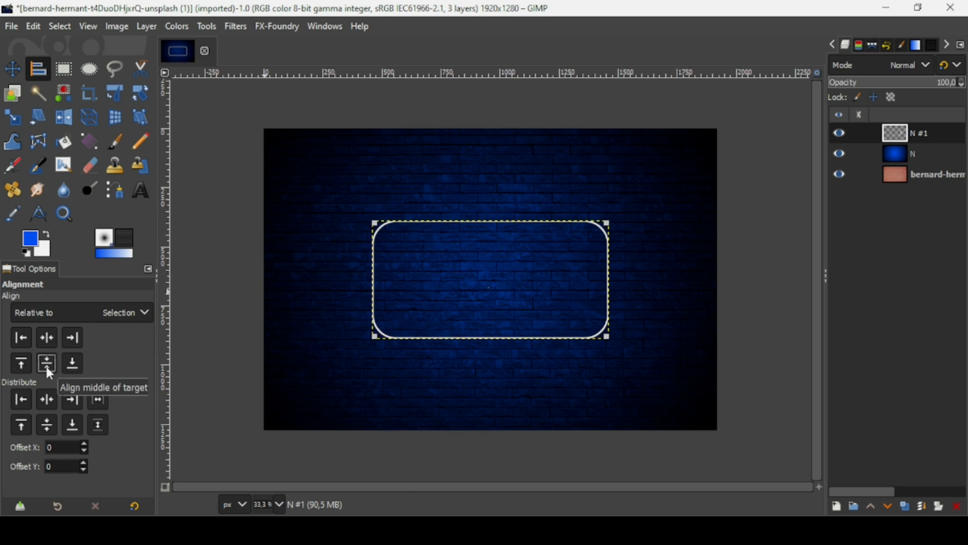
right_click(899, 139)
left_click(855, 247)
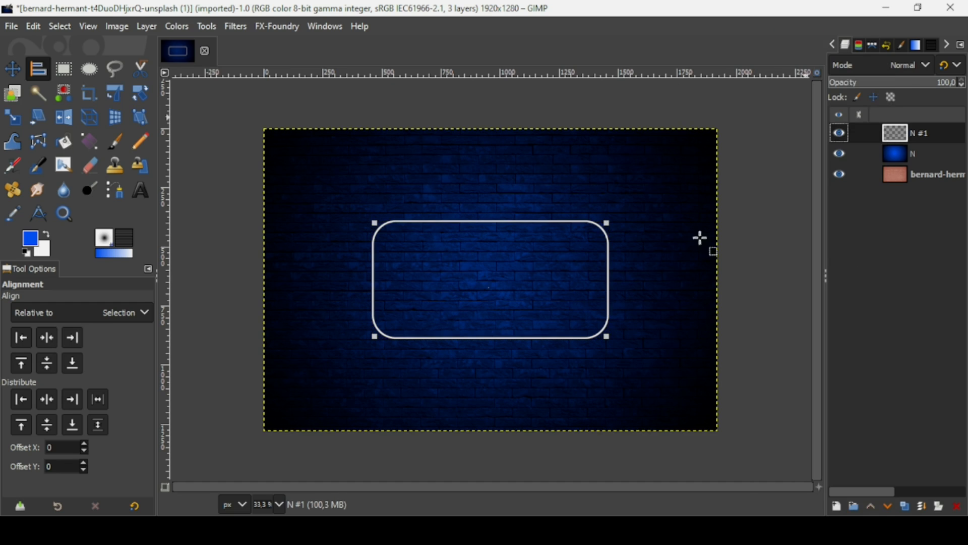
Step: Turn layer N #1's outline into a selection with Alpha to Selection and grow it by 5 px
left_click(6, 71)
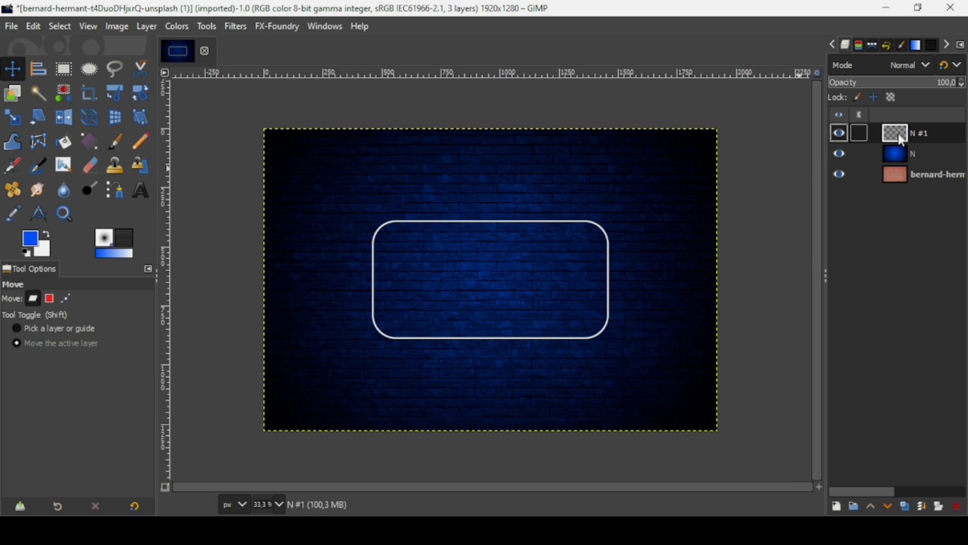
right_click(897, 133)
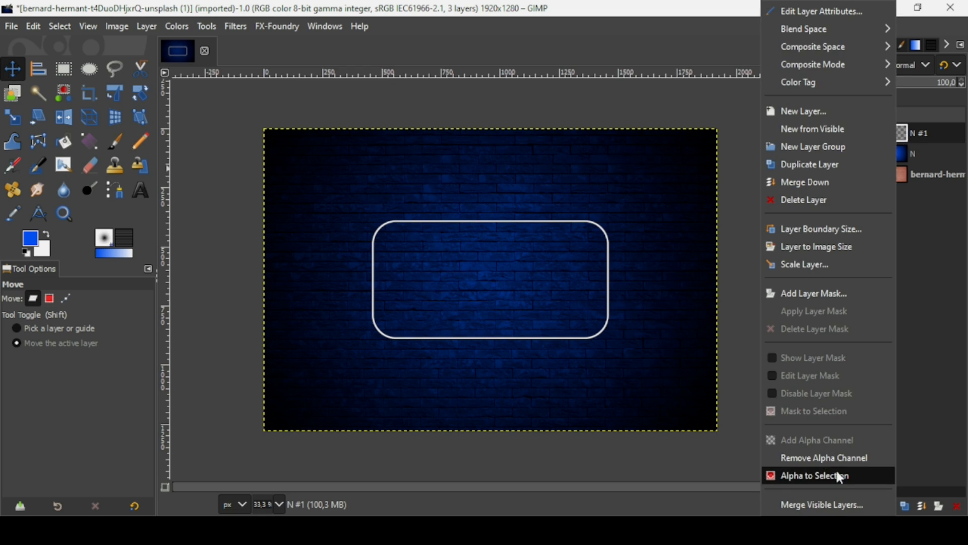
left_click(773, 476)
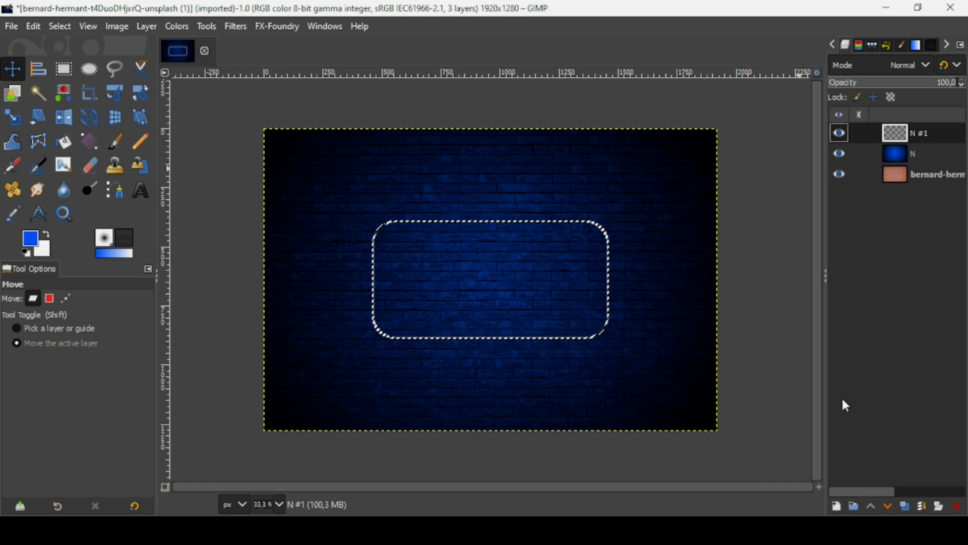
left_click(57, 28)
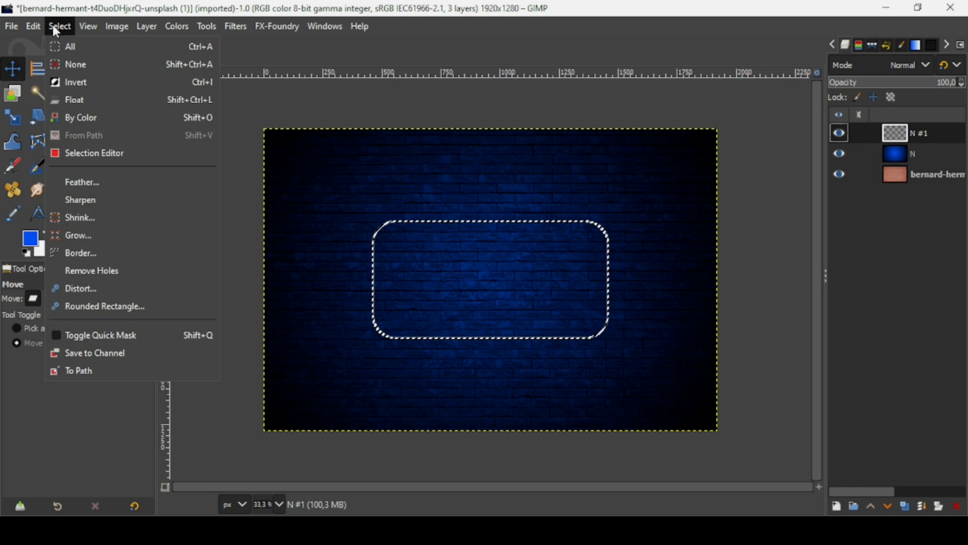
left_click(92, 233)
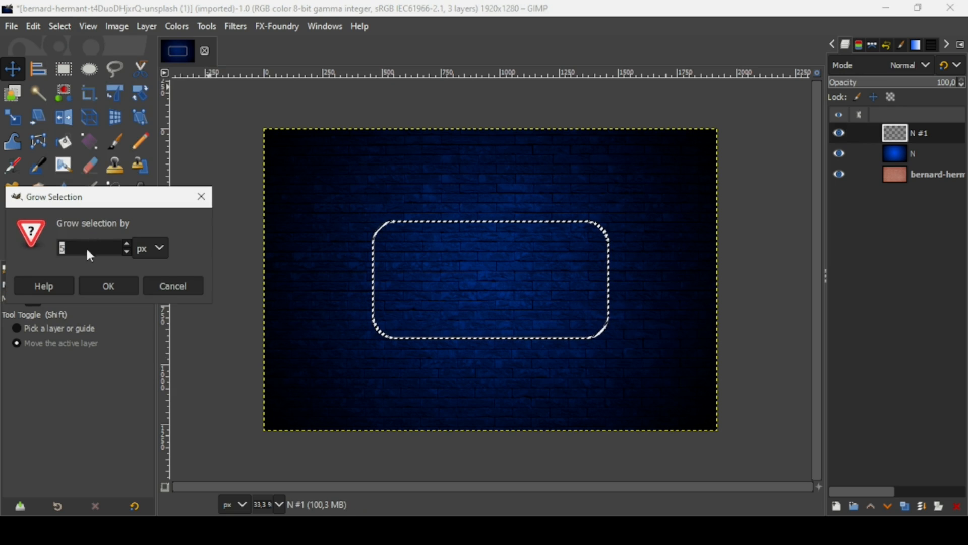
left_click(115, 285)
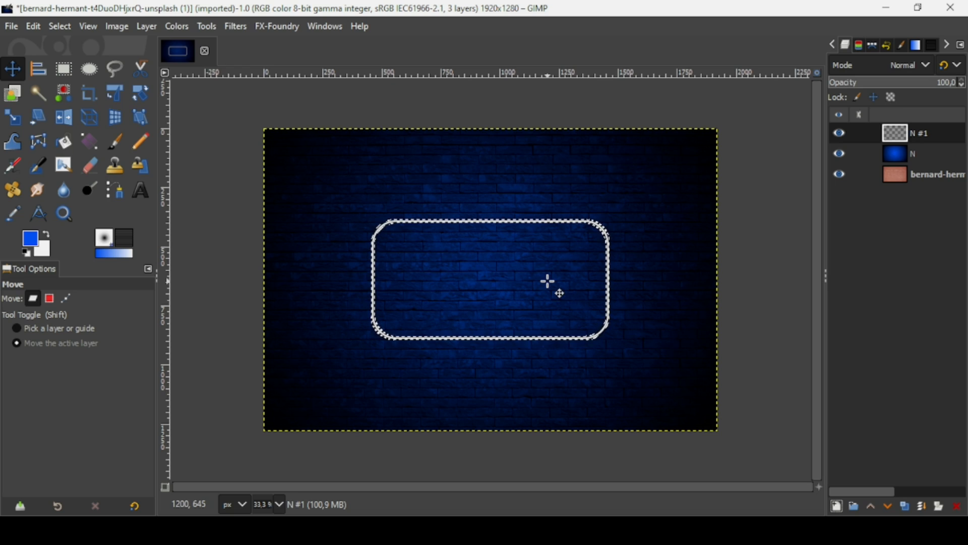
Step: Add a new transparent layer N #2 and move it below N #1
left_click(838, 507)
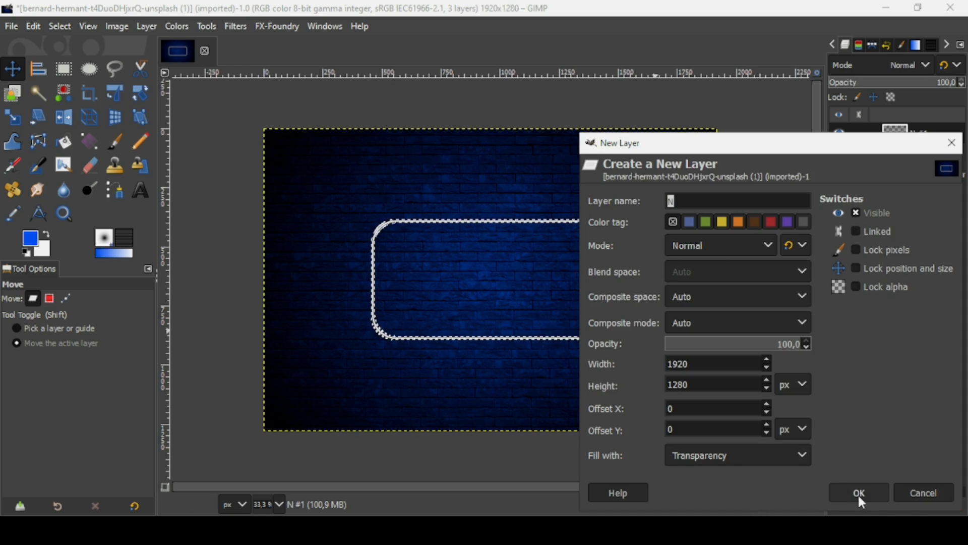
left_click(858, 493)
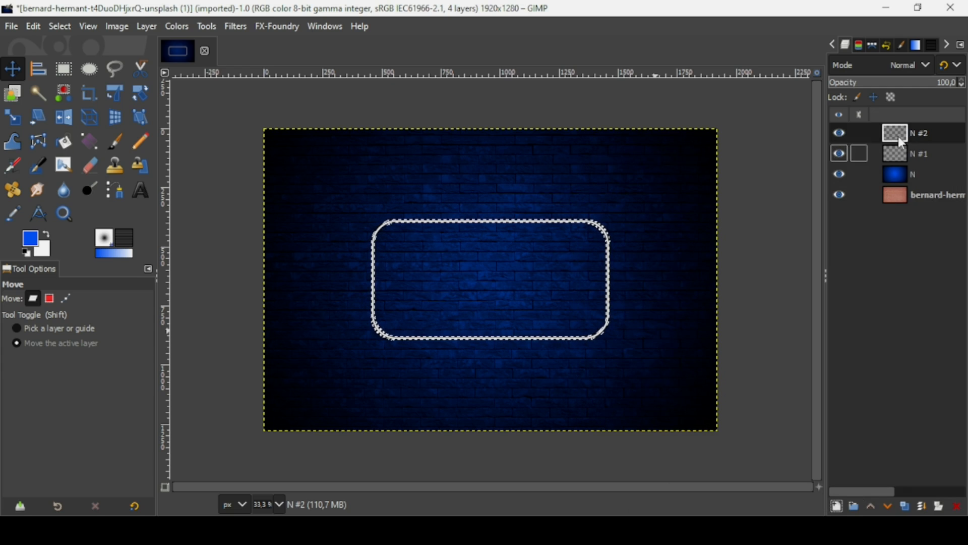
left_click(831, 153)
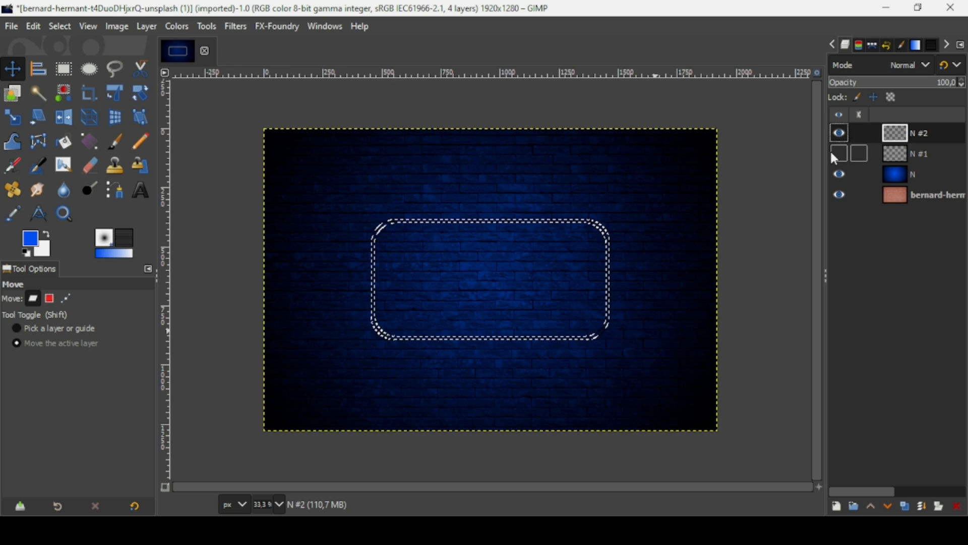
left_click(831, 153)
left_click_drag(897, 133, 898, 164)
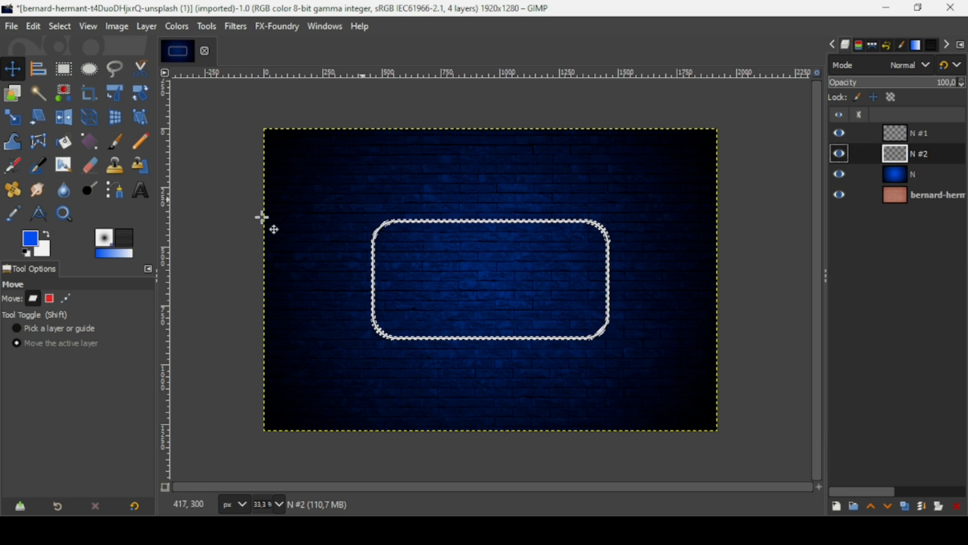
Step: Fill the grown selection with the blue foreground colour on N #2 and deselect
left_click_drag(33, 239, 475, 281)
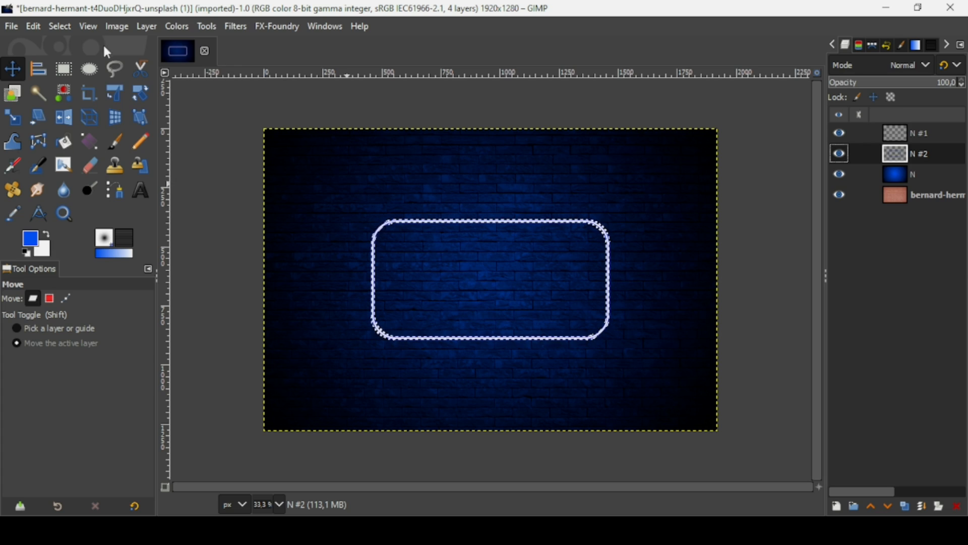
left_click(65, 28)
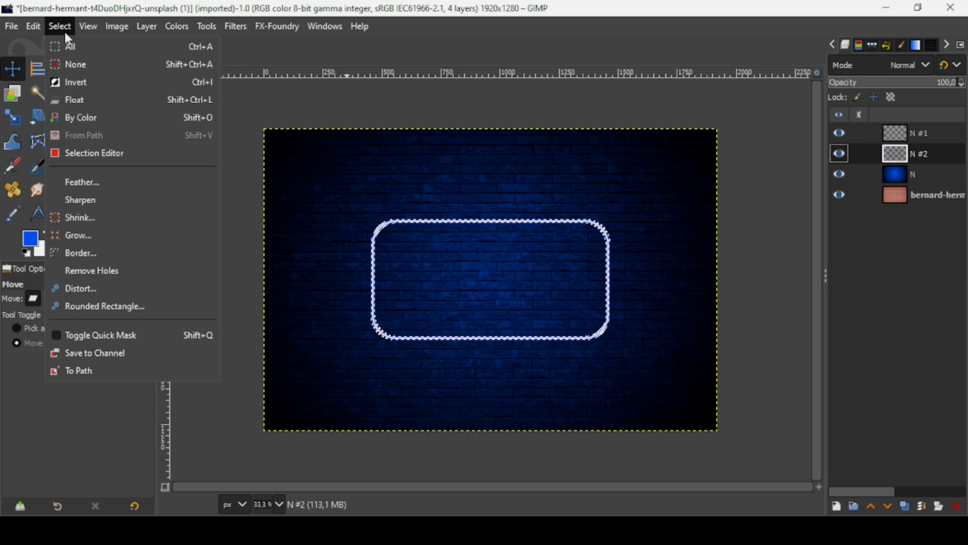
left_click(70, 64)
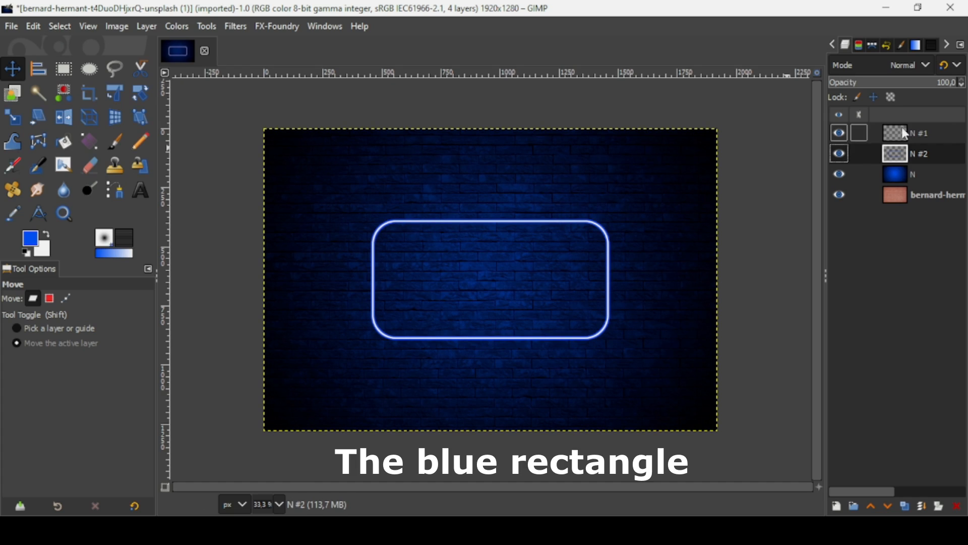
left_click(838, 154)
Step: Apply a Gaussian blur of about 7 to layer N #2, then make N #1 active
left_click(838, 153)
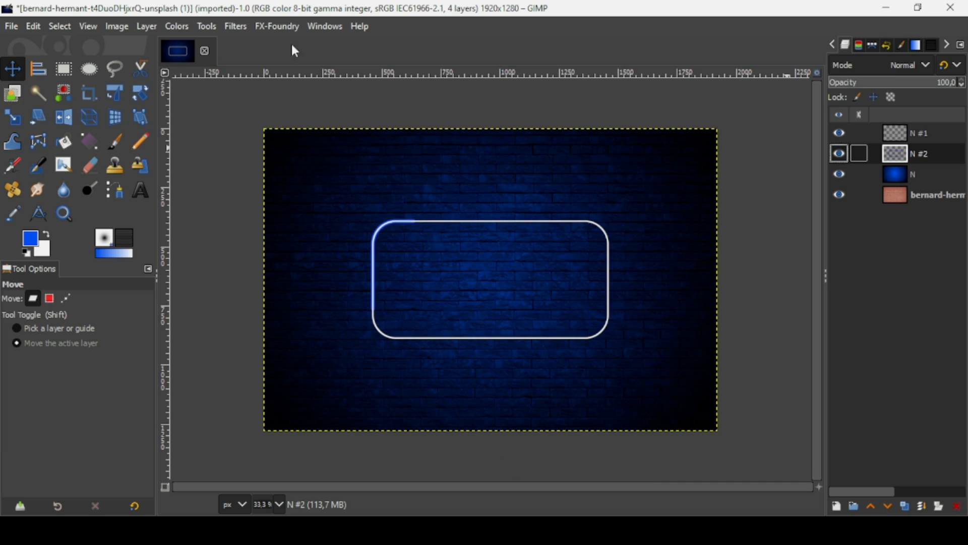
left_click(243, 27)
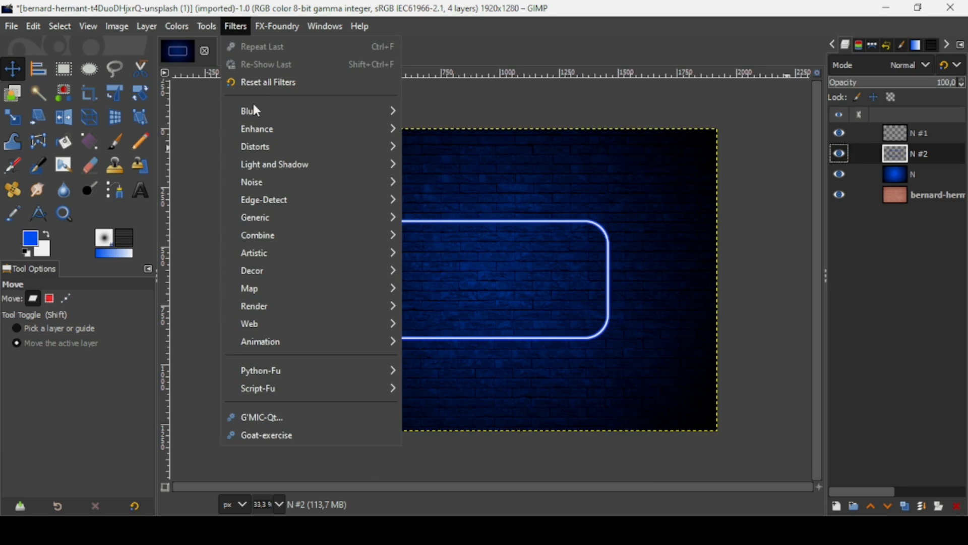
mouse_move(254, 106)
left_click(447, 126)
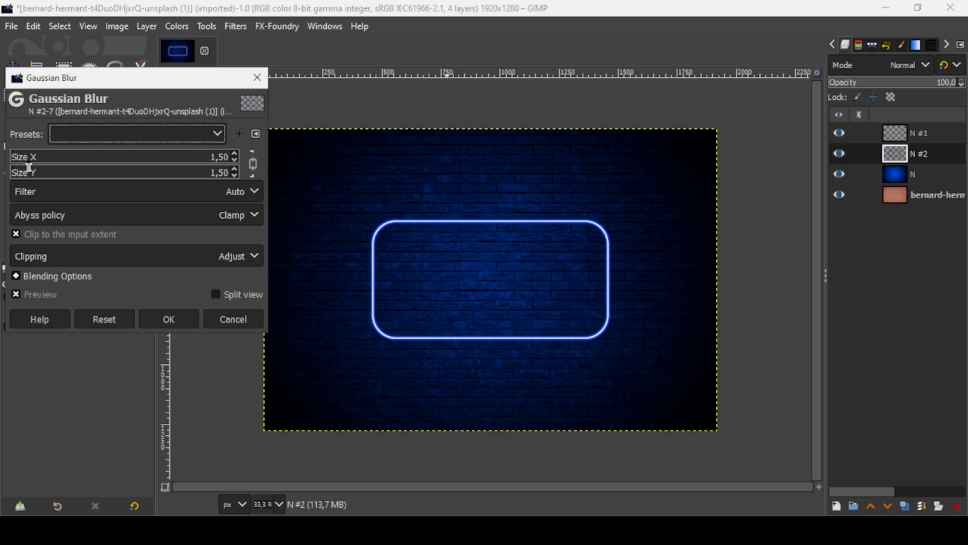
left_click(26, 160)
left_click_drag(27, 166, 27, 165)
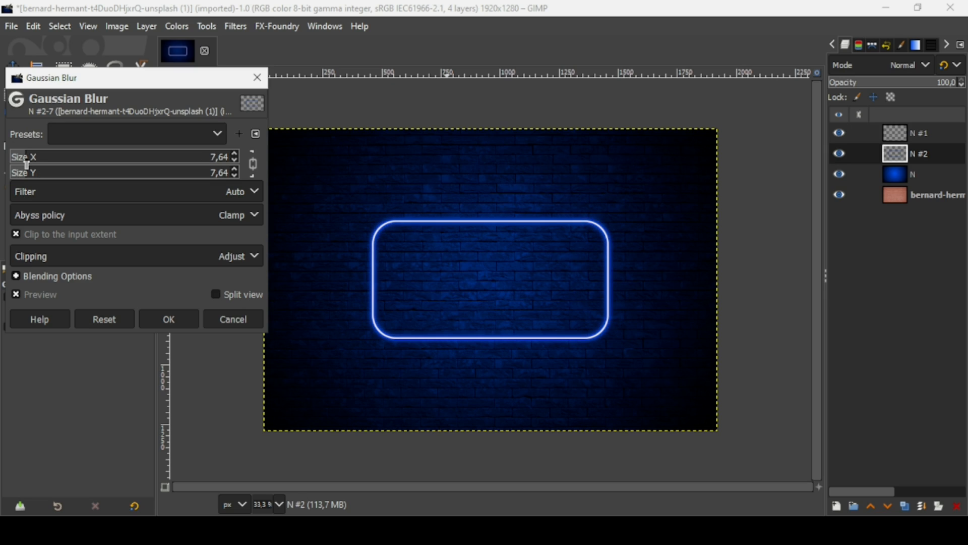
left_click_drag(27, 165, 20, 164)
left_click(162, 316)
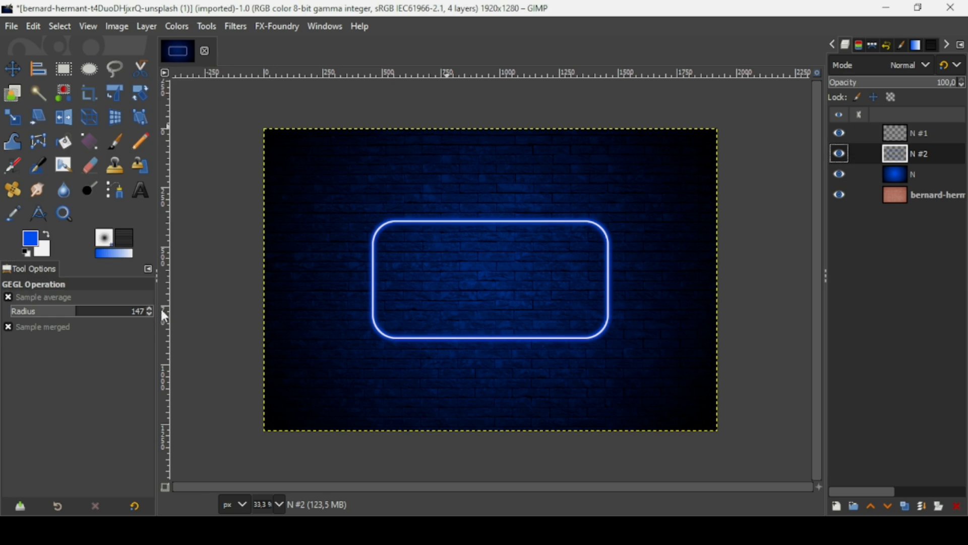
left_click(900, 133)
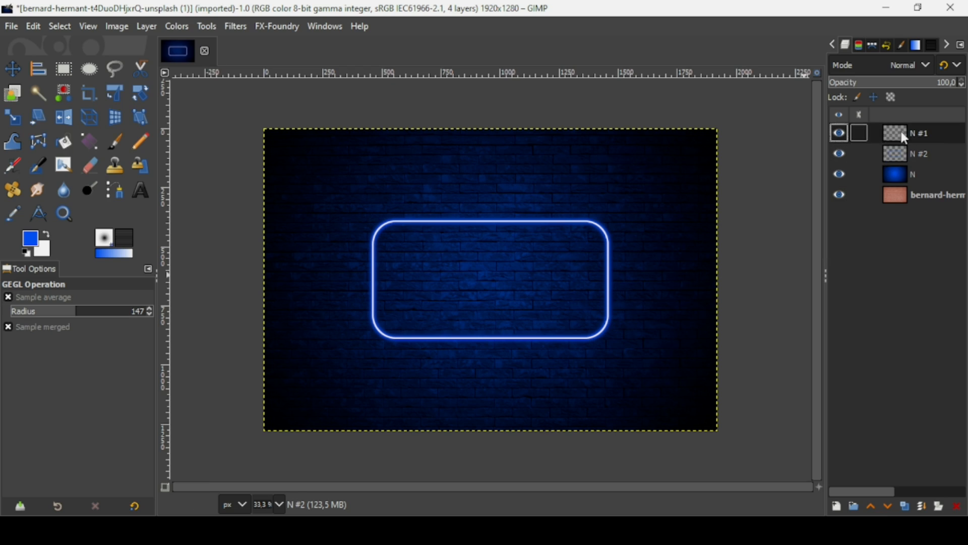
Step: Type the word 'neon' in white inside the rounded rectangle
left_click(50, 237)
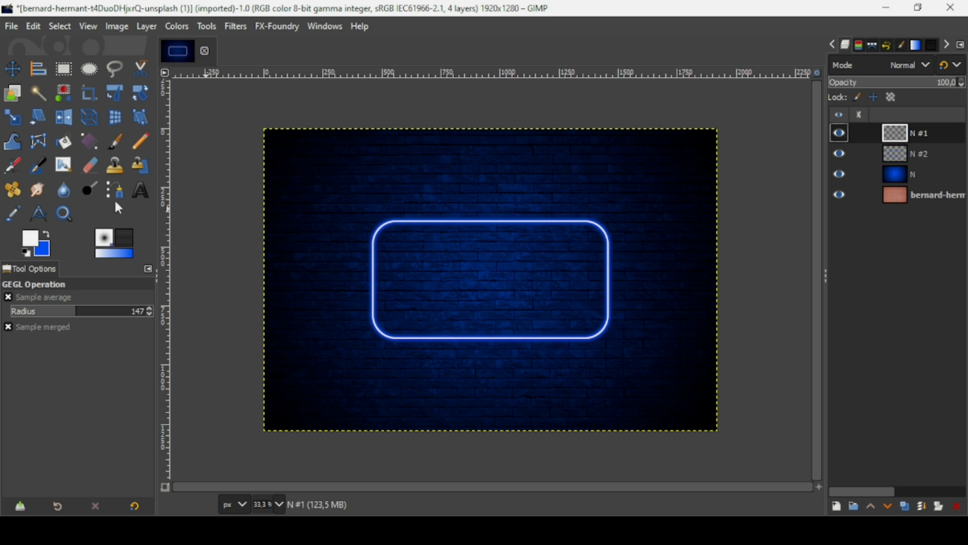
left_click(142, 191)
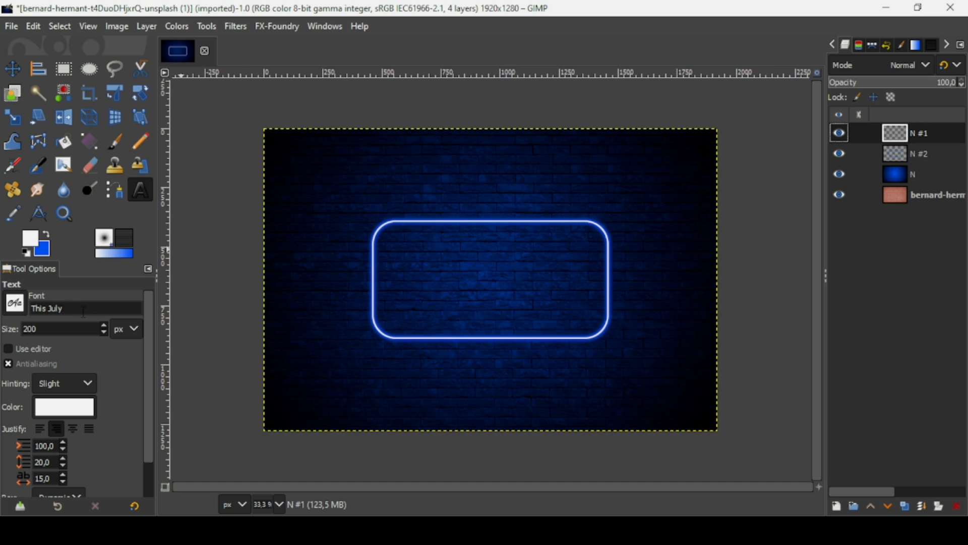
left_click(479, 229)
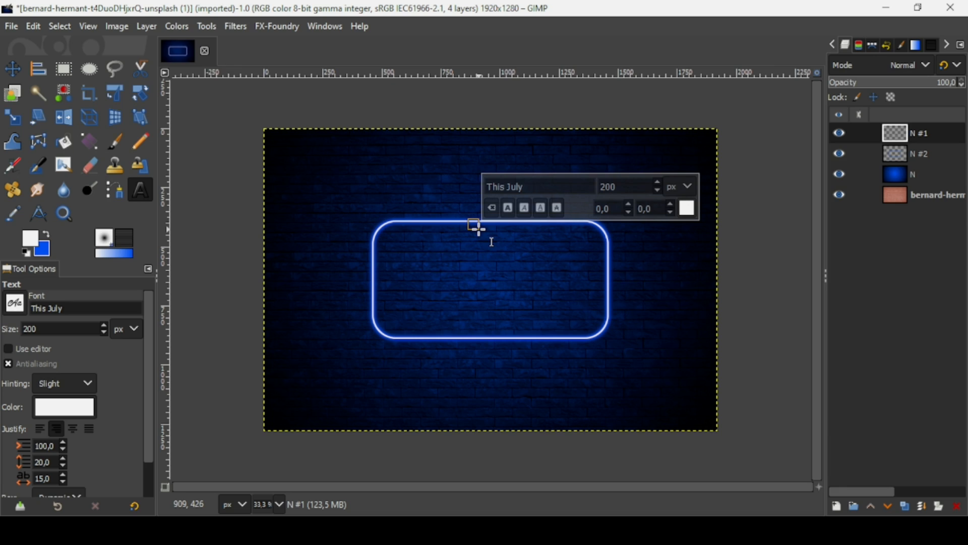
type("neo")
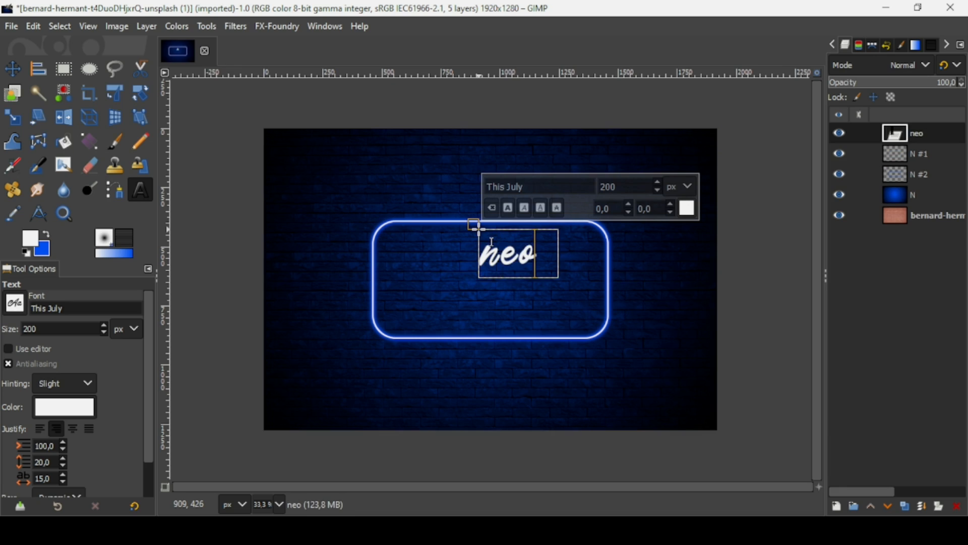
type("n")
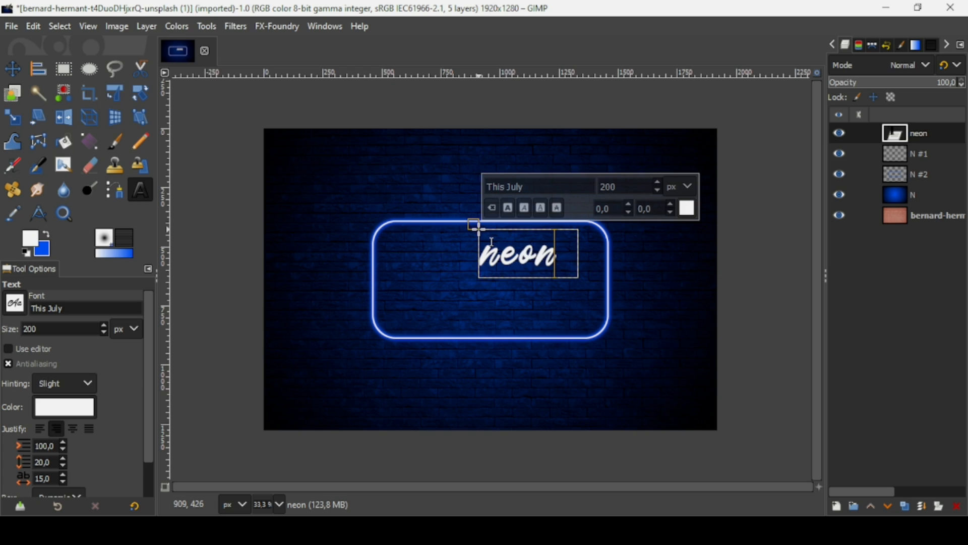
Step: Set the neon text, in the This July font, to 400 px
key("ctrl+a")
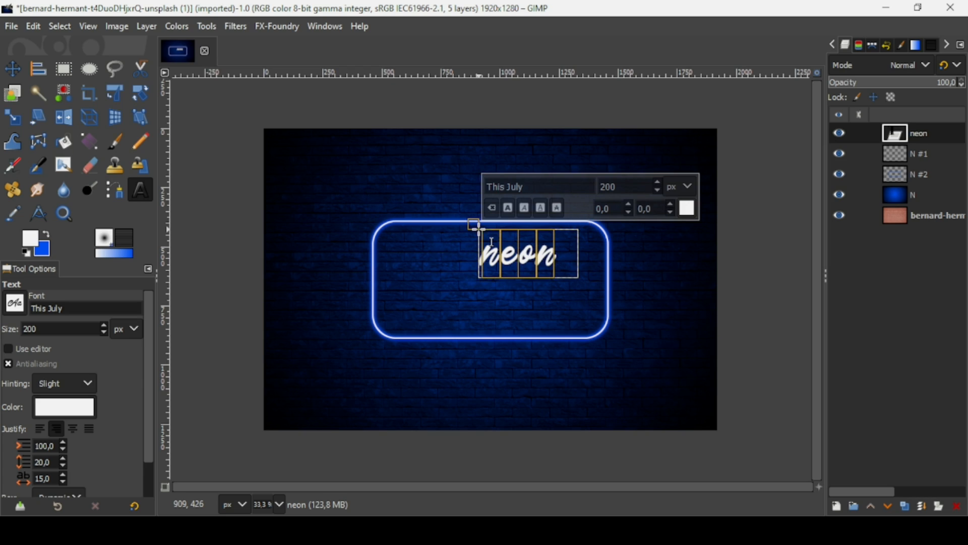
double_click(617, 189)
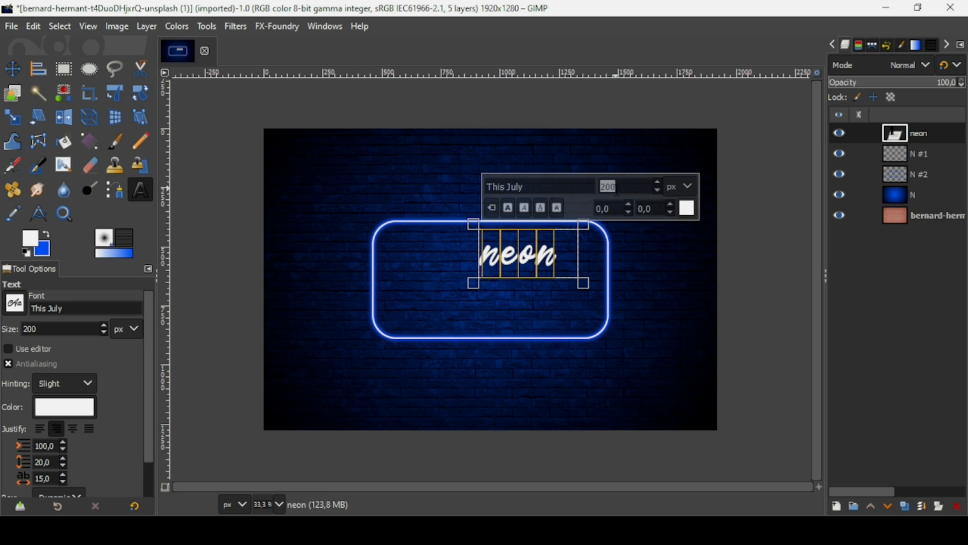
type("400")
key("Return")
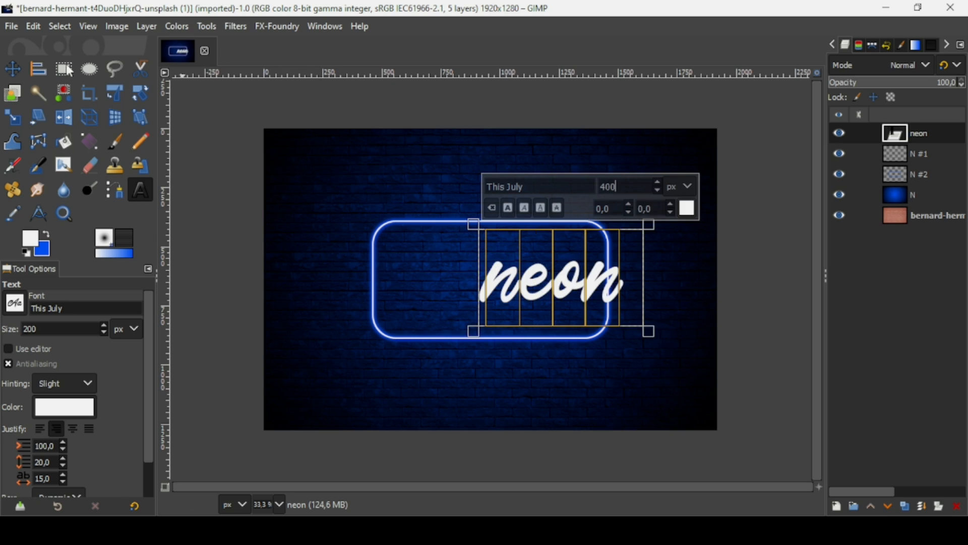
left_click(13, 69)
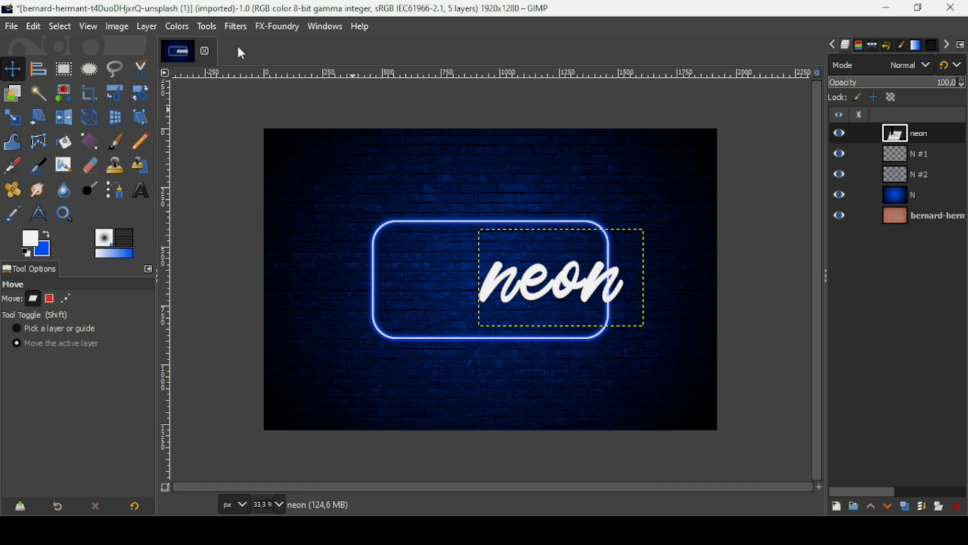
Step: Crop the neon layer to its text and centre it horizontally and vertically in the frame
left_click(144, 29)
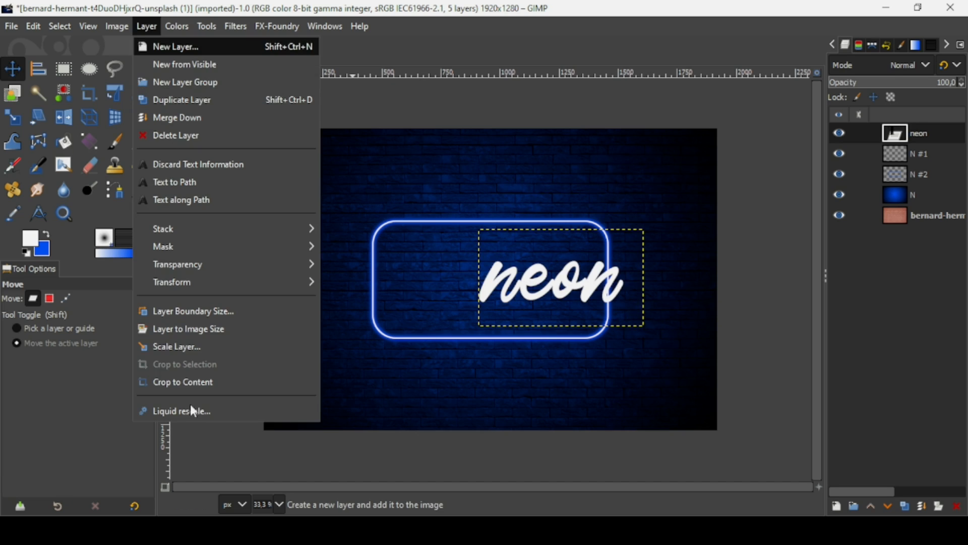
left_click(190, 384)
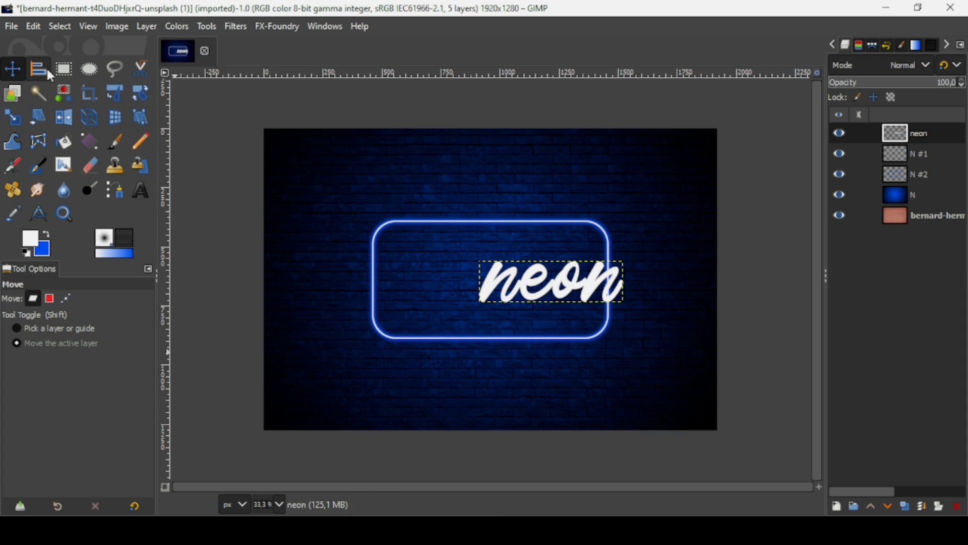
left_click(40, 69)
left_click(562, 287)
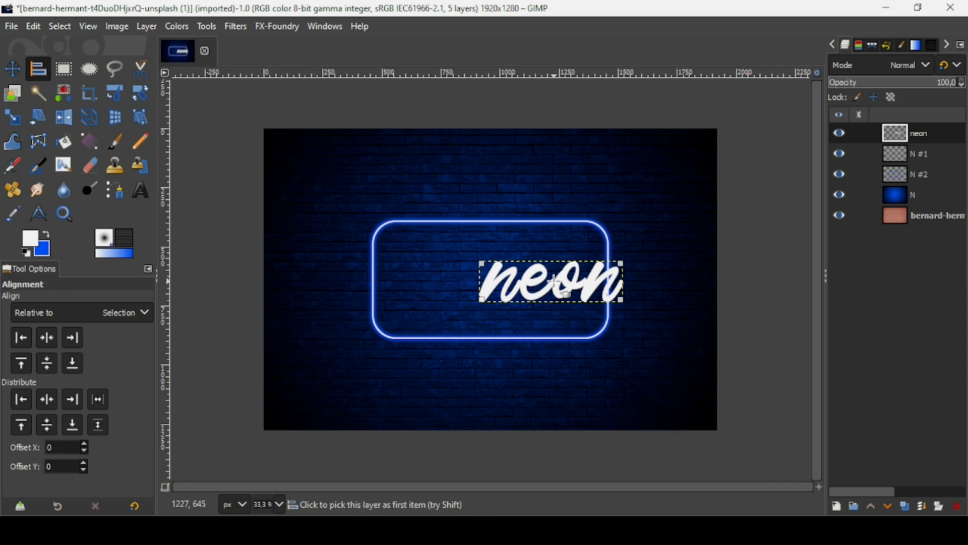
left_click(48, 337)
left_click(48, 365)
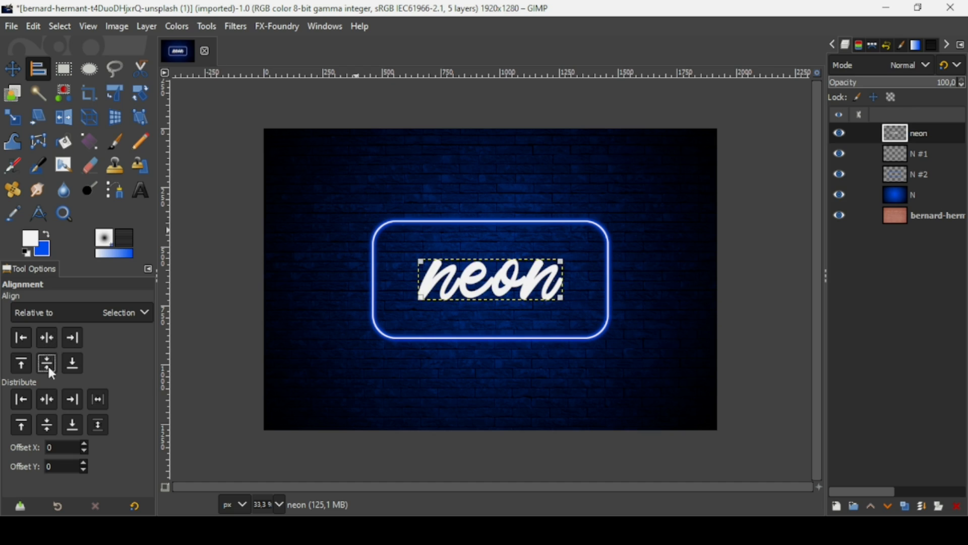
Step: Expand the neon layer to the full image size
right_click(902, 135)
left_click(823, 248)
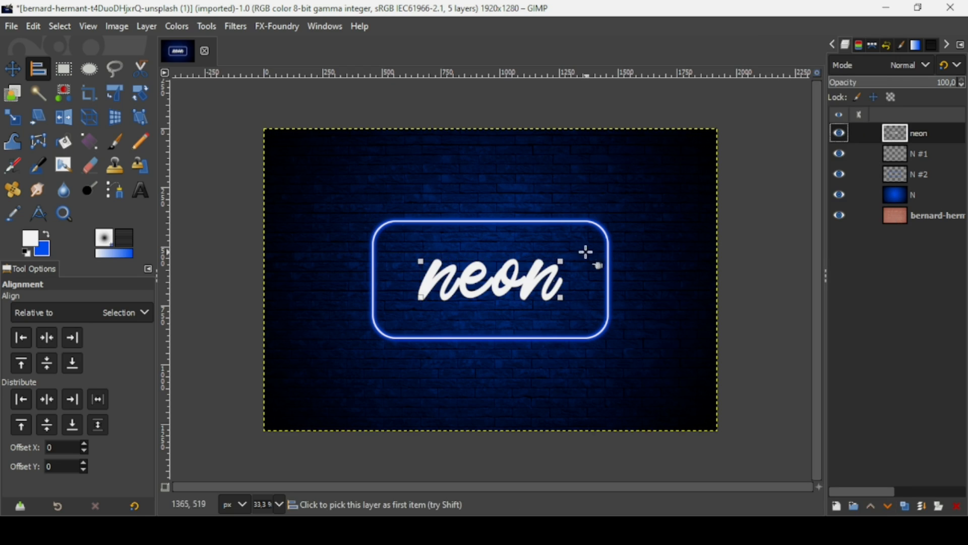
left_click(14, 67)
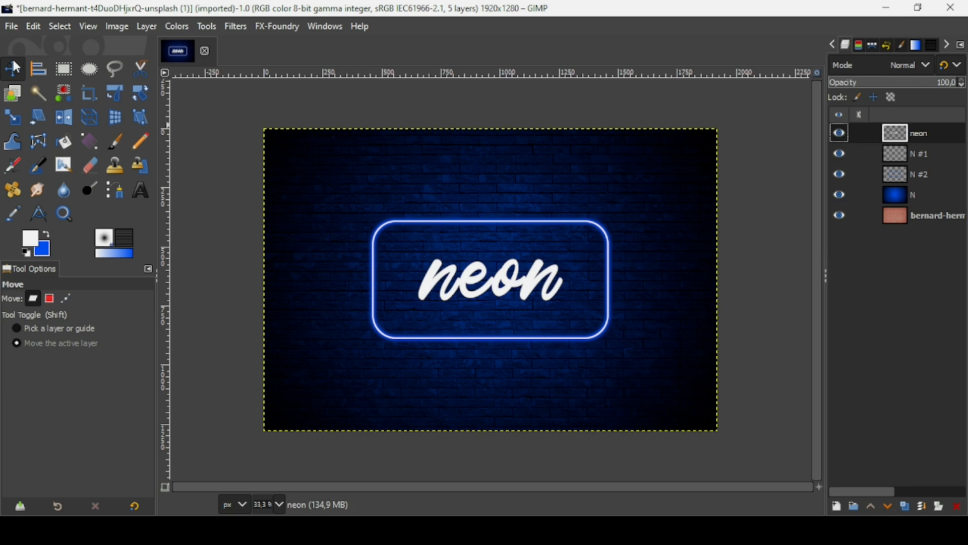
Step: Select the neon letters, shrink the selection by 5 px, delete the inside, then deselect
right_click(898, 137)
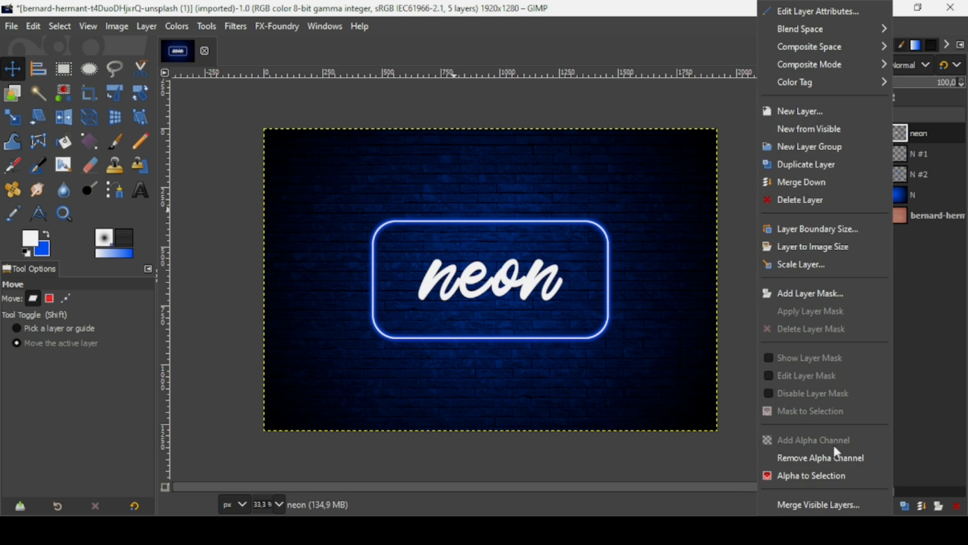
left_click(821, 477)
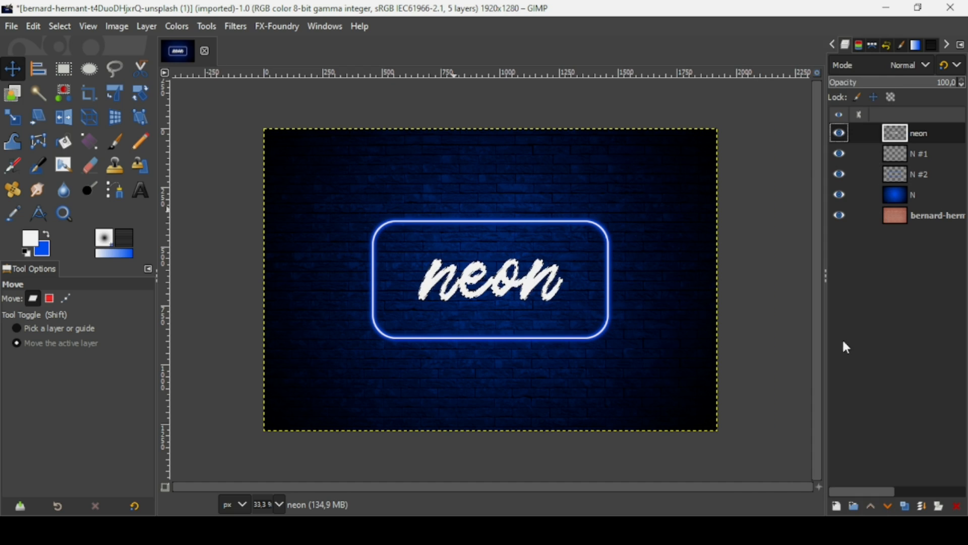
left_click(62, 23)
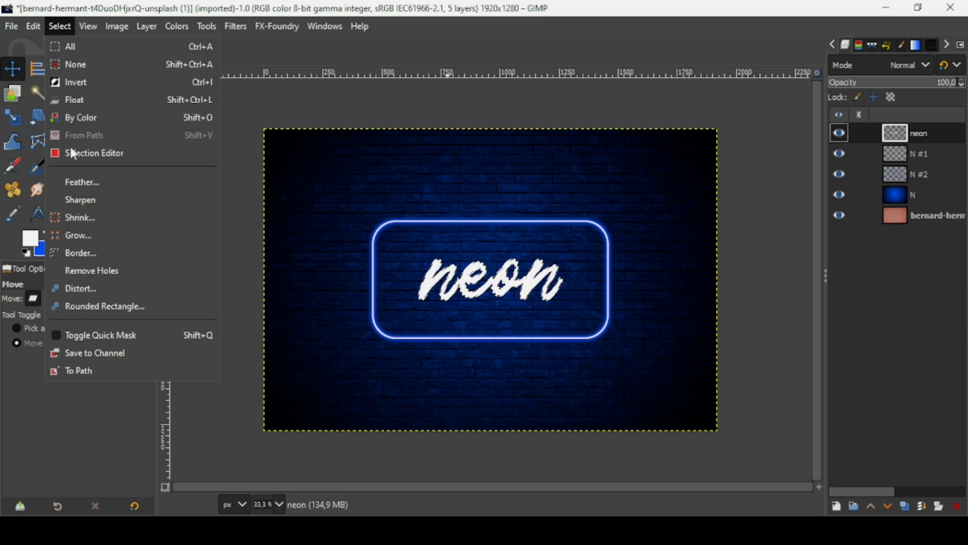
left_click(79, 216)
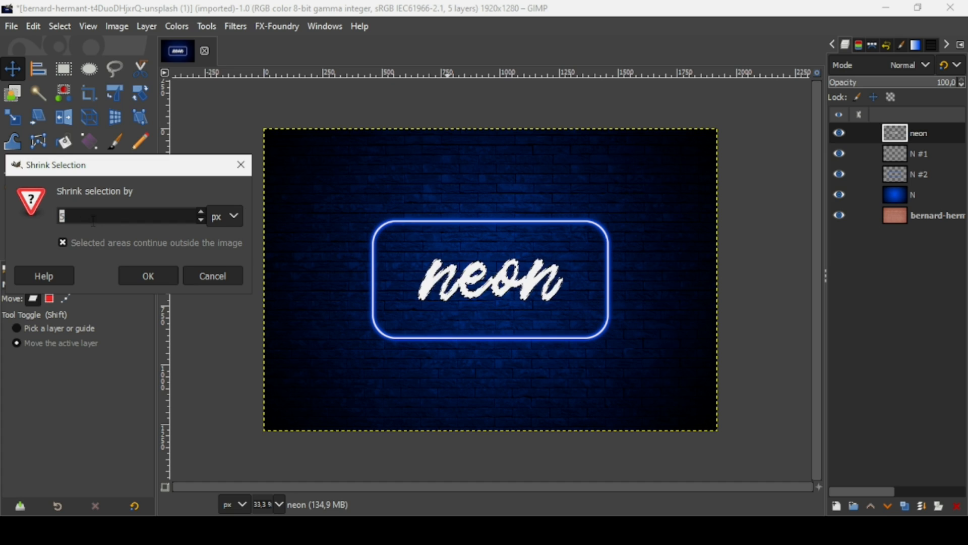
left_click(139, 273)
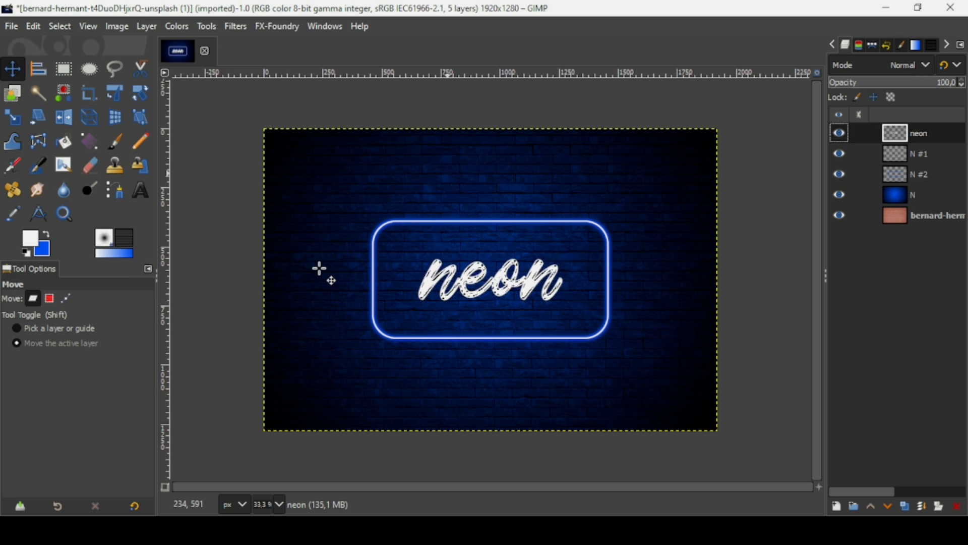
key("Delete")
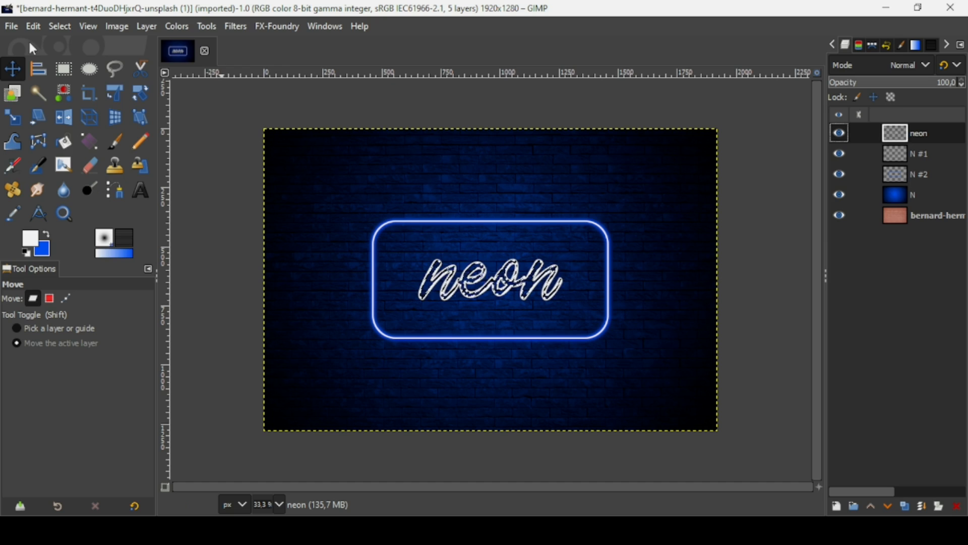
left_click(50, 26)
left_click(67, 68)
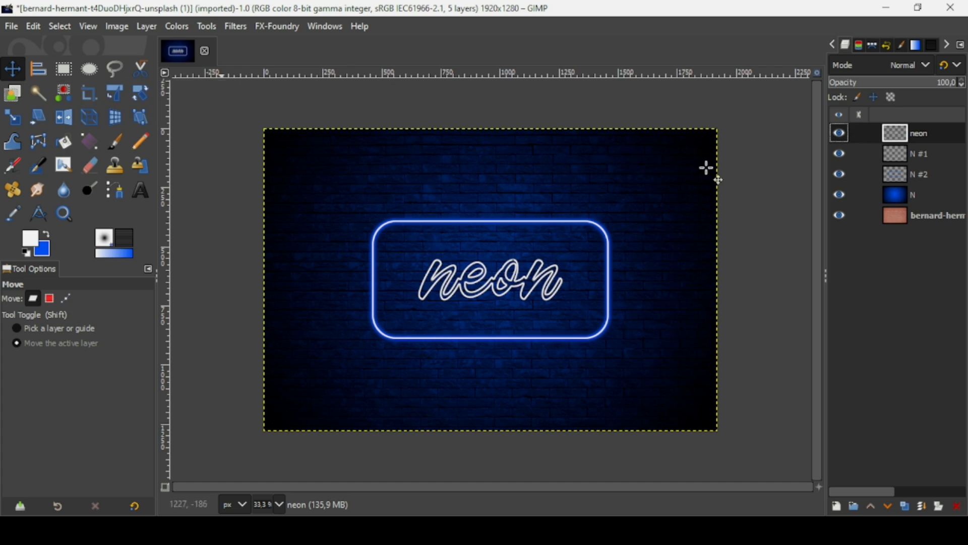
Step: Load the outlined neon letters as a selection and grow it by 5 px
right_click(892, 144)
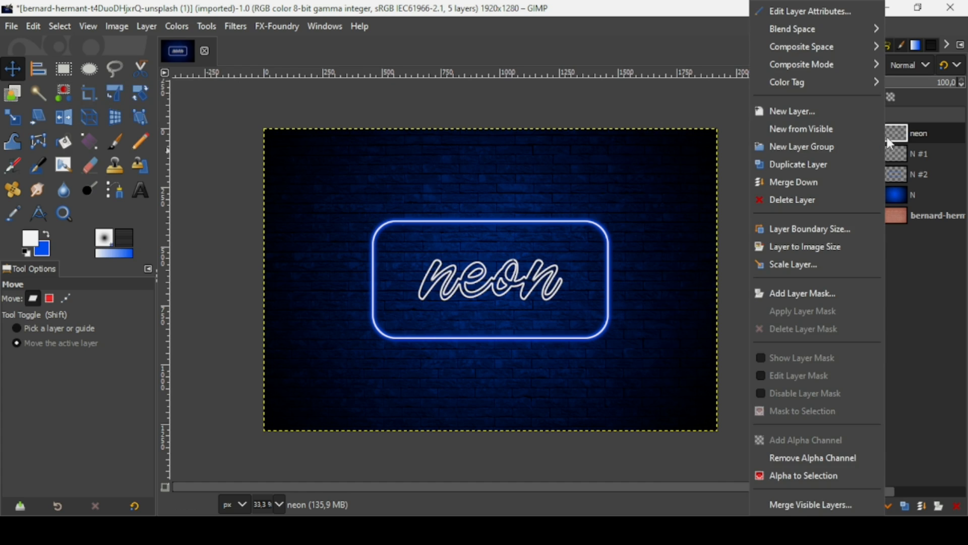
left_click(799, 479)
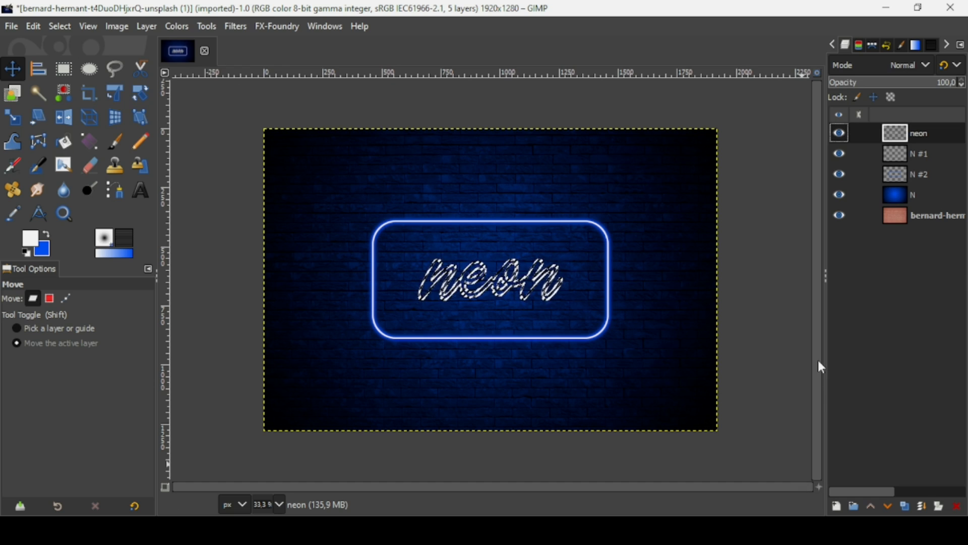
left_click(60, 27)
left_click(83, 235)
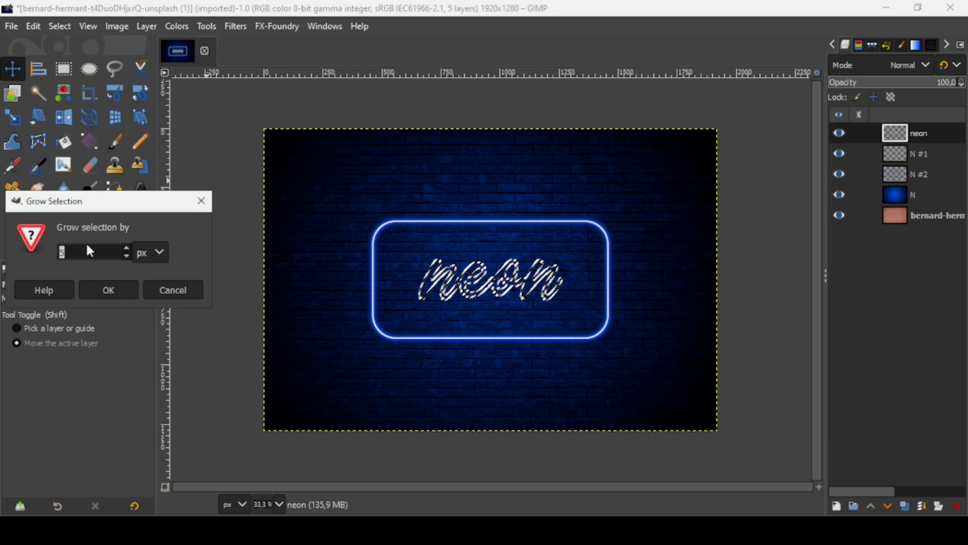
left_click(112, 288)
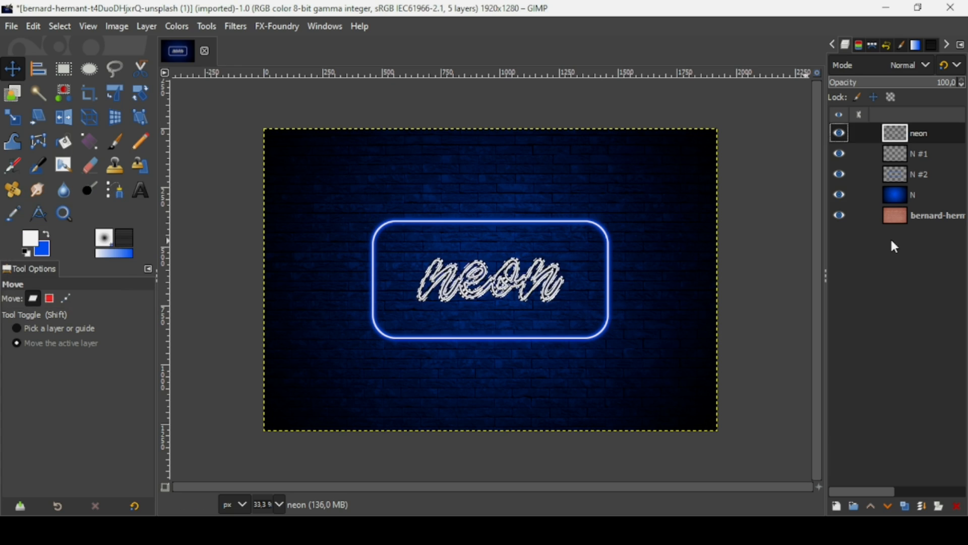
Step: Add transparent layer N #3 below neon, fill the grown selection with blue, then deselect
left_click(838, 507)
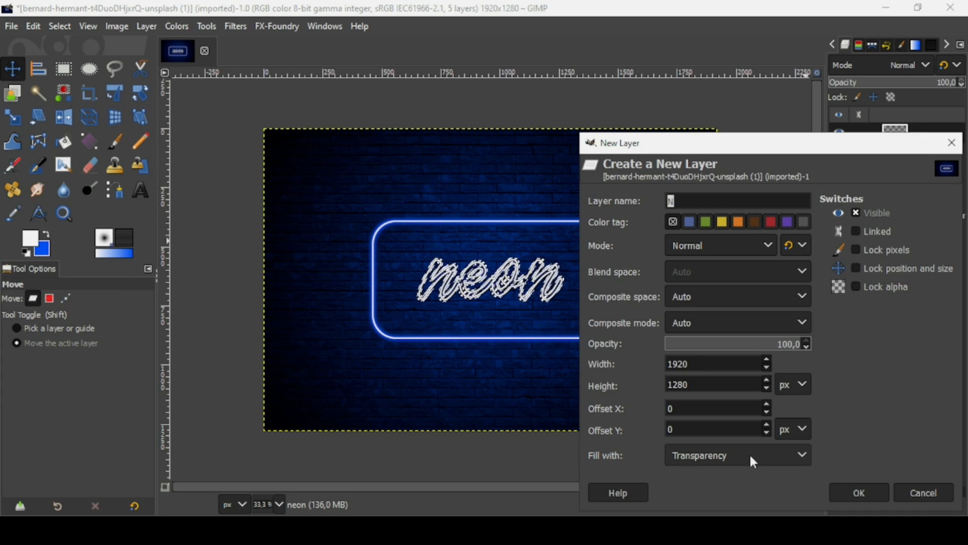
left_click(861, 491)
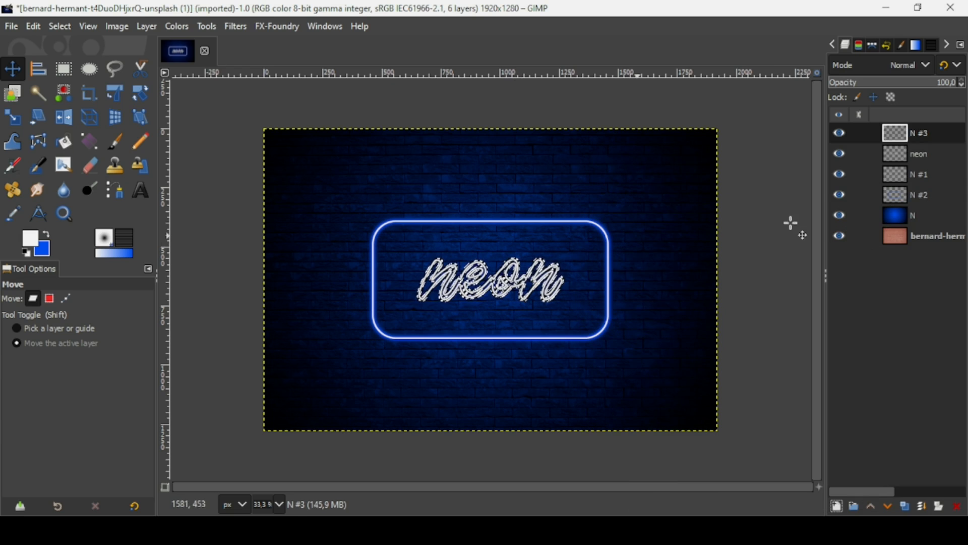
left_click(888, 507)
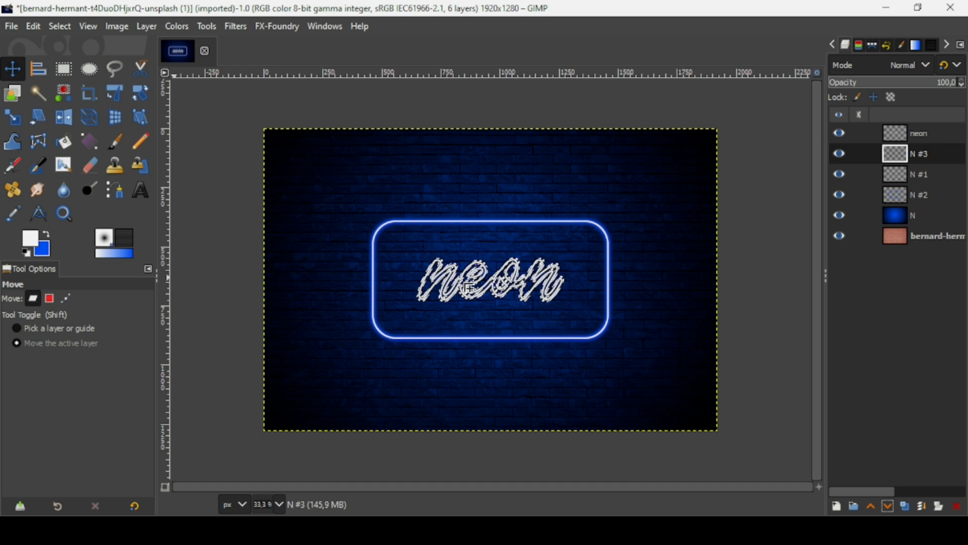
left_click_drag(43, 248, 538, 292)
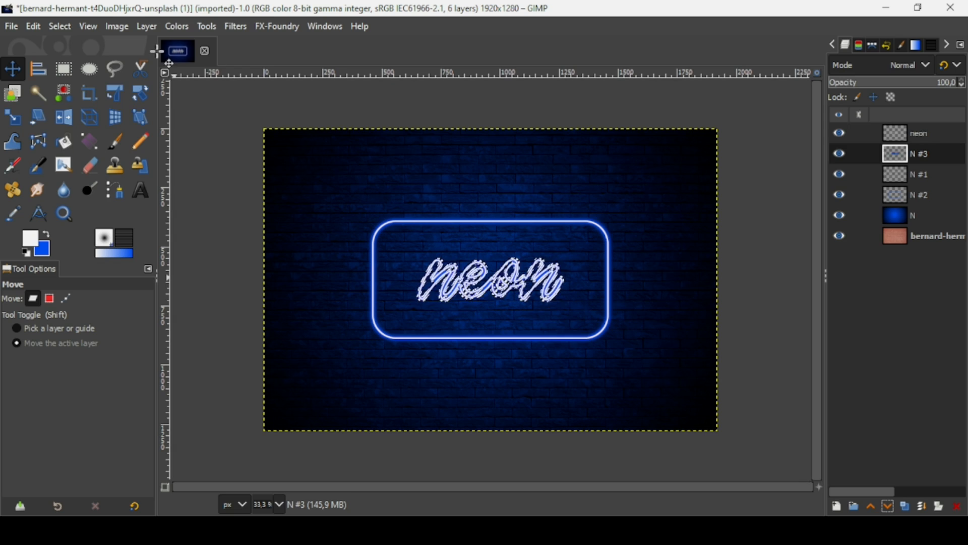
left_click(56, 25)
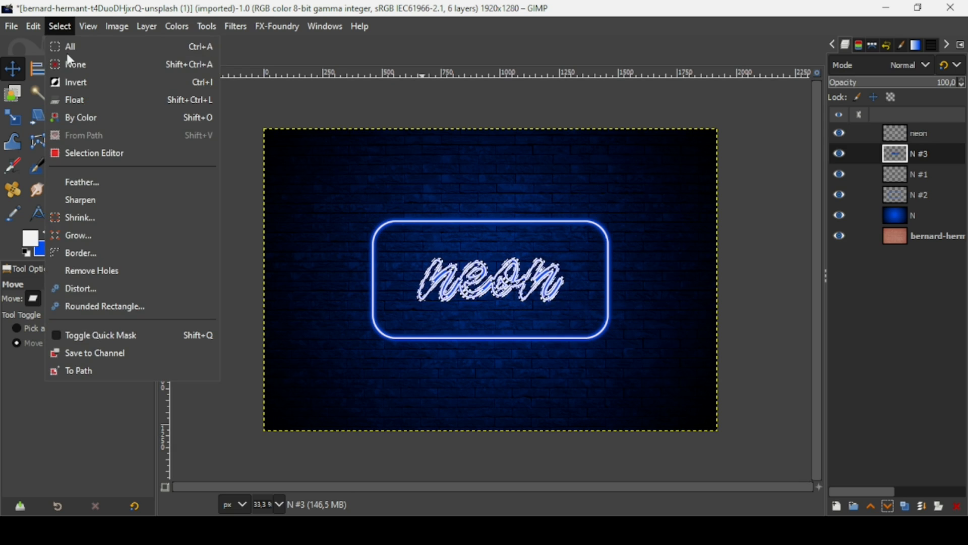
left_click(68, 61)
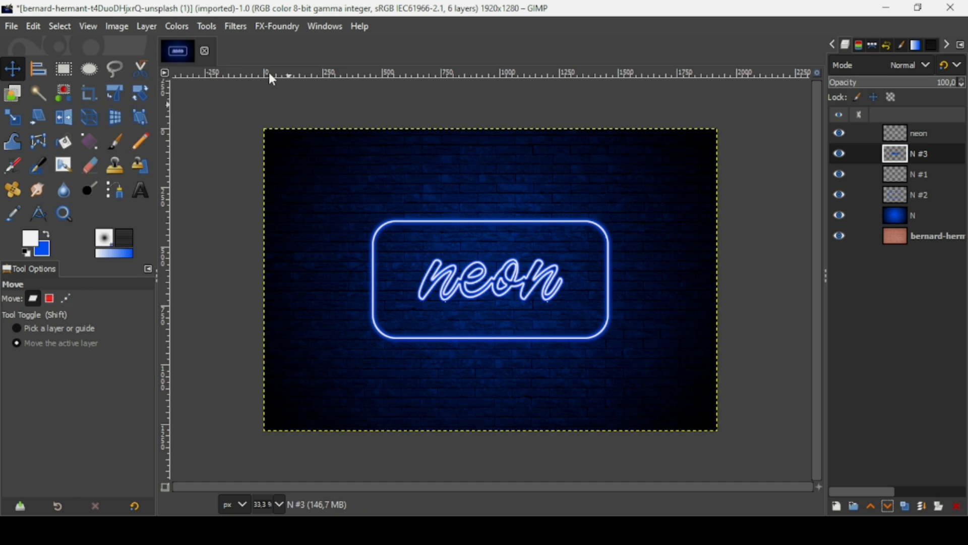
Step: Apply a Gaussian Blur of size 9,57 to the blue letter shape on N #3
left_click(235, 27)
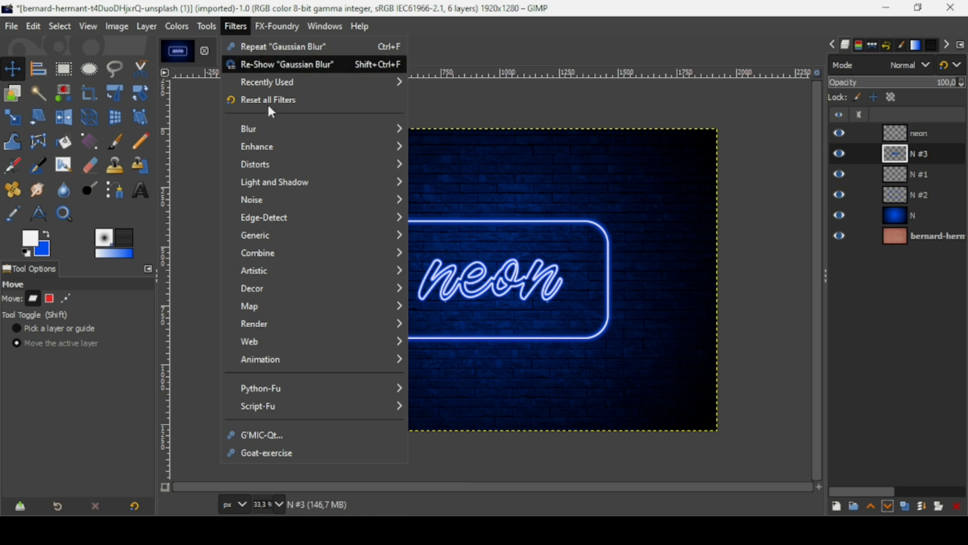
mouse_move(272, 133)
left_click(450, 147)
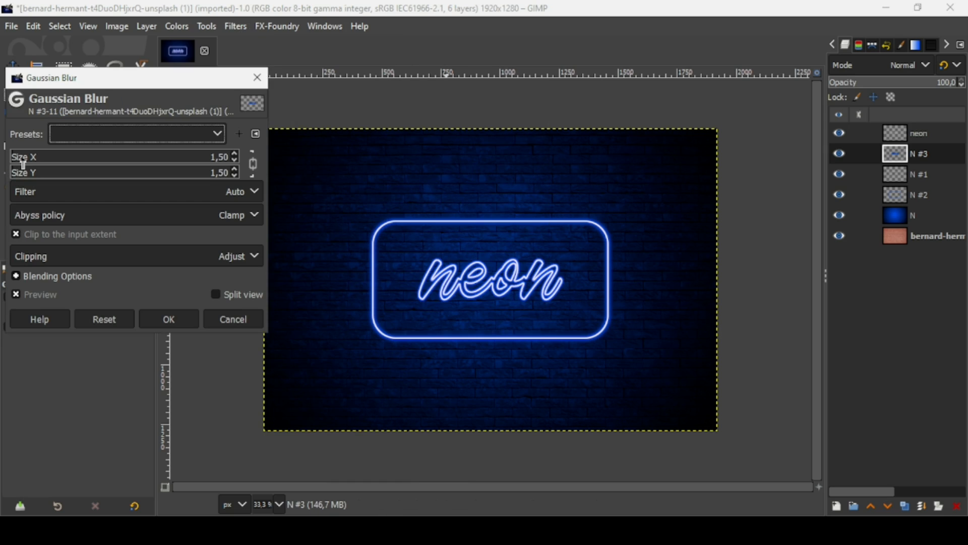
left_click(22, 158)
left_click(26, 161)
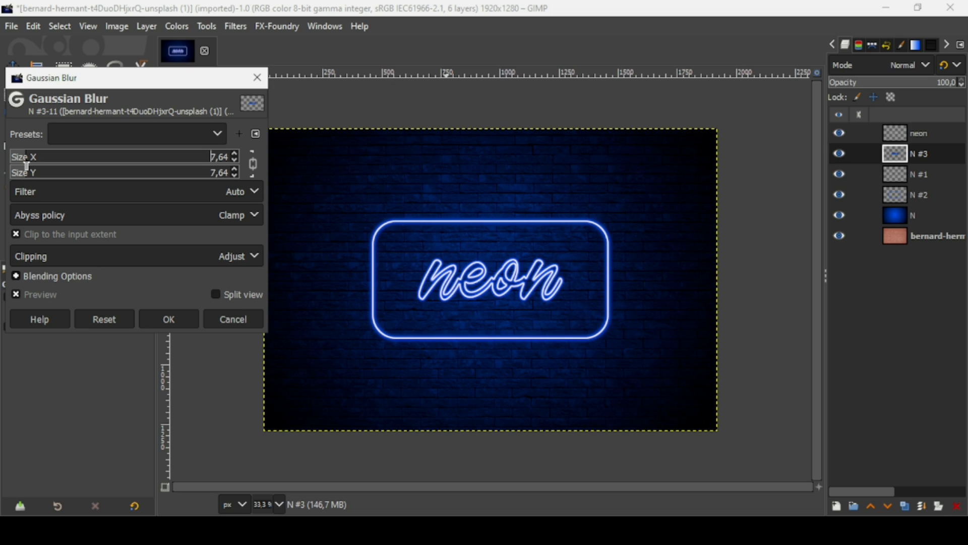
left_click(30, 165)
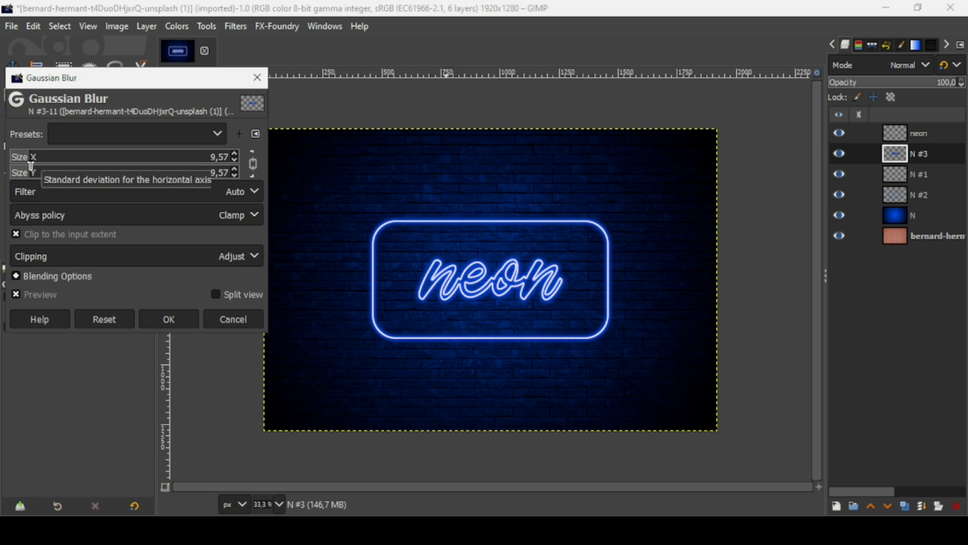
left_click(36, 168)
left_click_drag(36, 168, 29, 167)
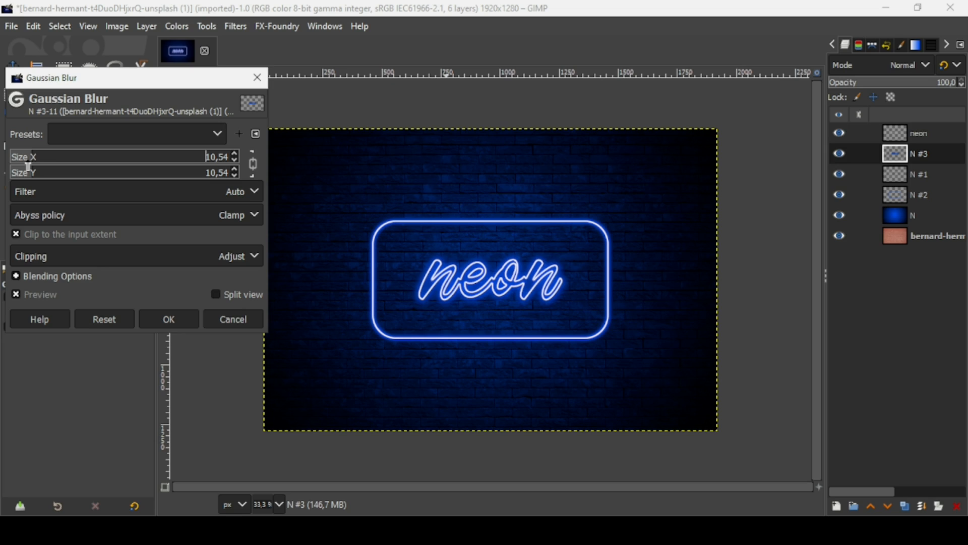
left_click(27, 167)
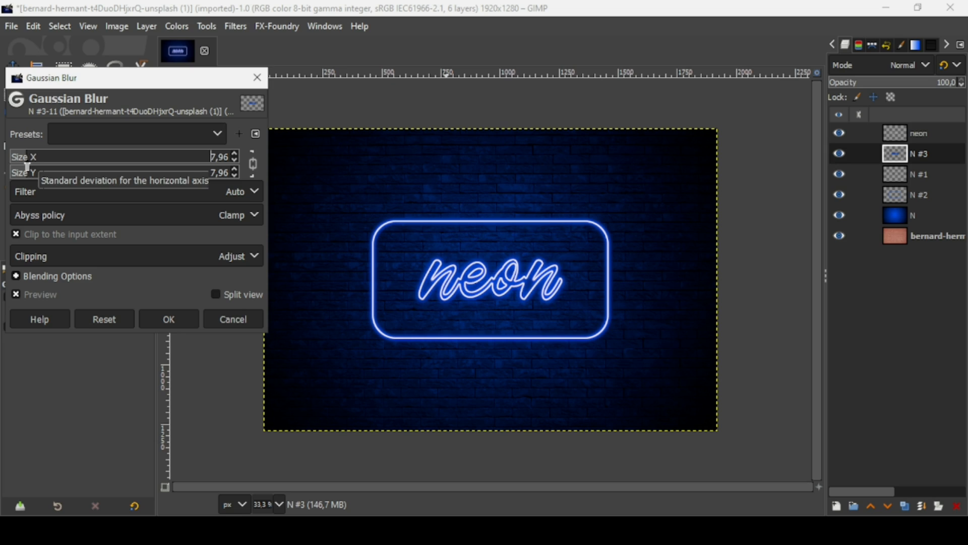
left_click(28, 167)
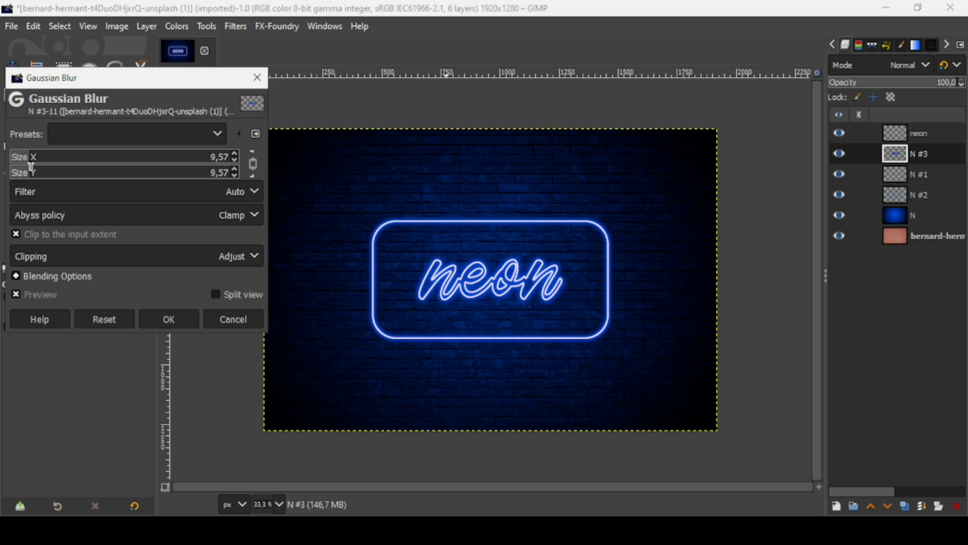
left_click(168, 321)
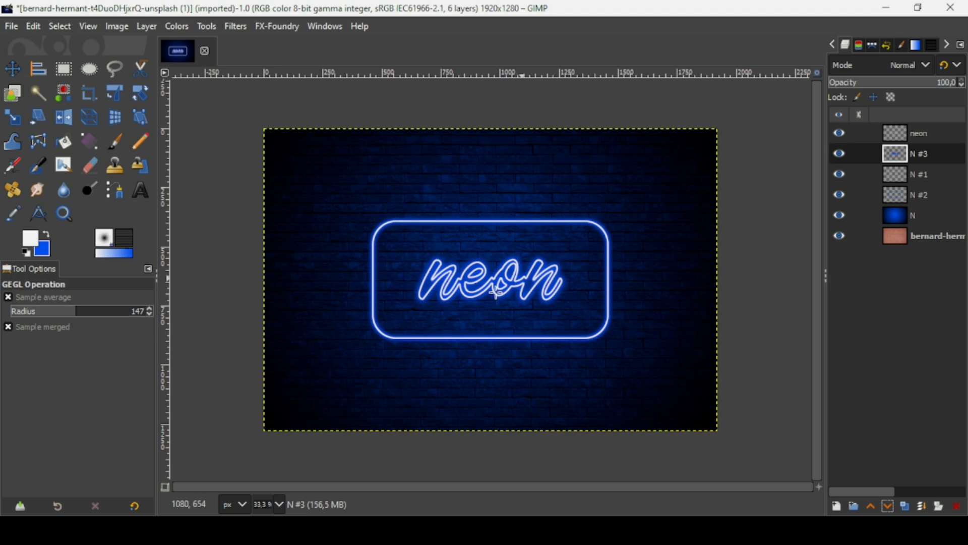
Step: Add transparent layer N #4 above neon and set up a 1036 px Paintbrush at 96% opacity
left_click(906, 137)
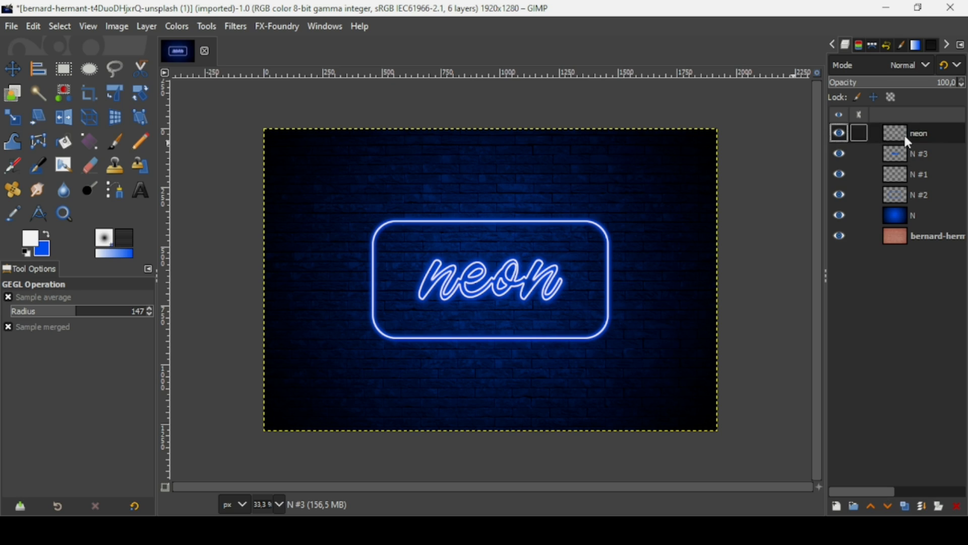
left_click(837, 507)
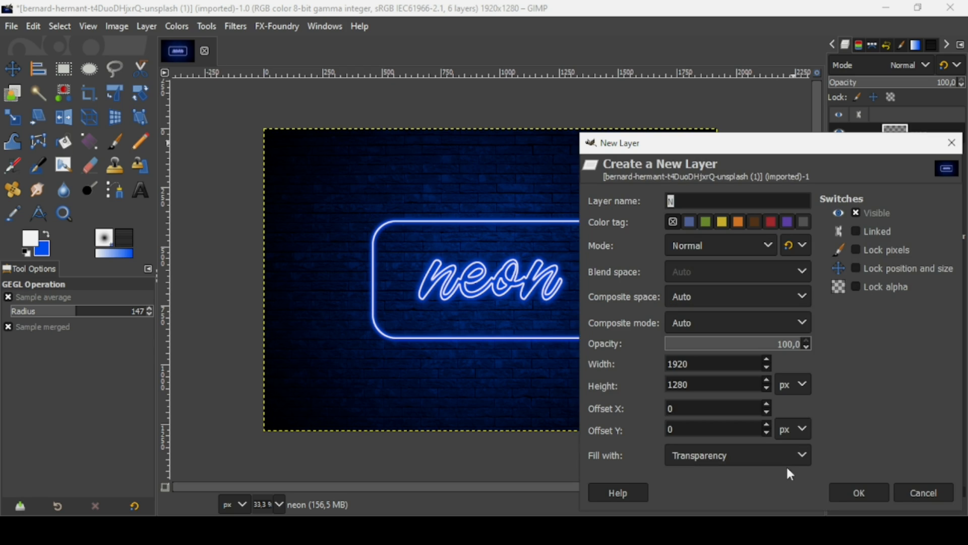
left_click(859, 494)
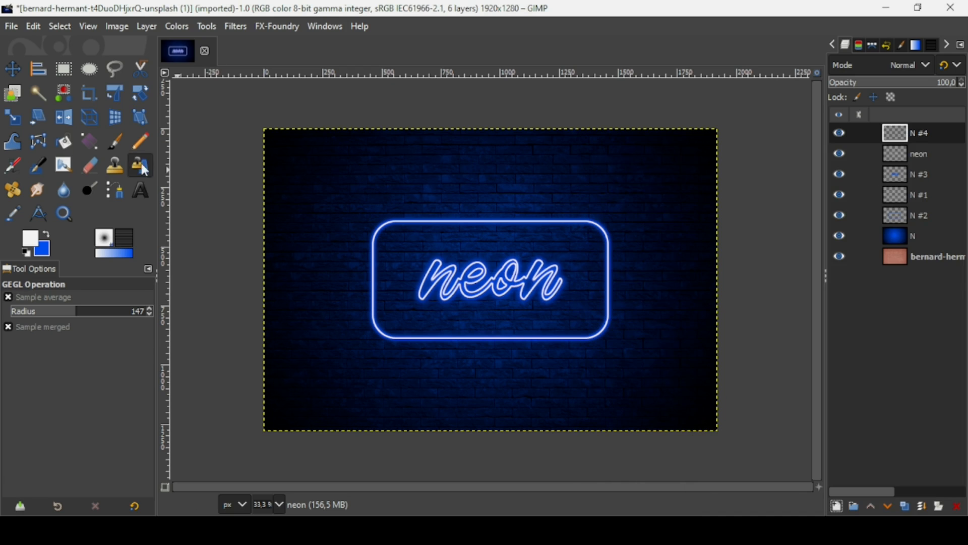
left_click(118, 141)
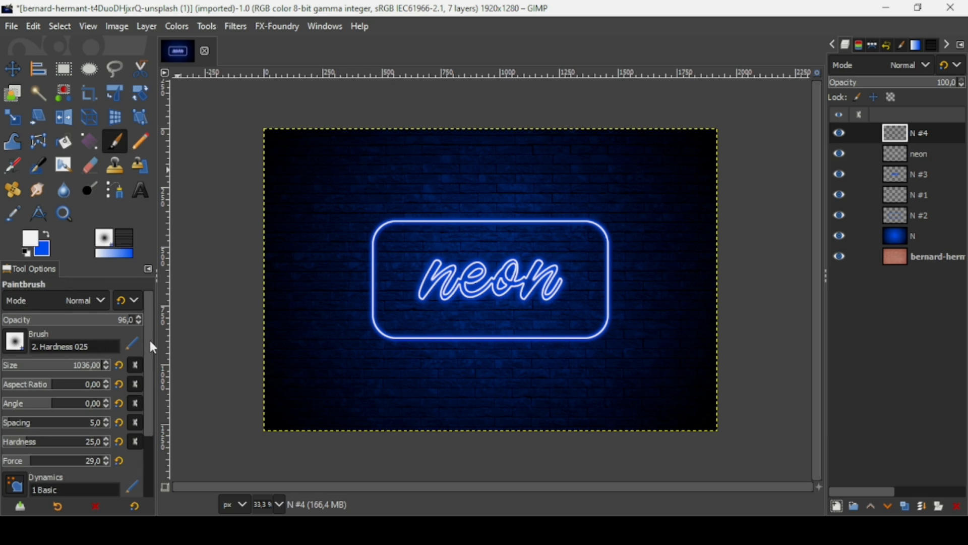
mouse_move(149, 342)
left_mouse_down()
mouse_move(150, 355)
mouse_move(144, 343)
left_mouse_up()
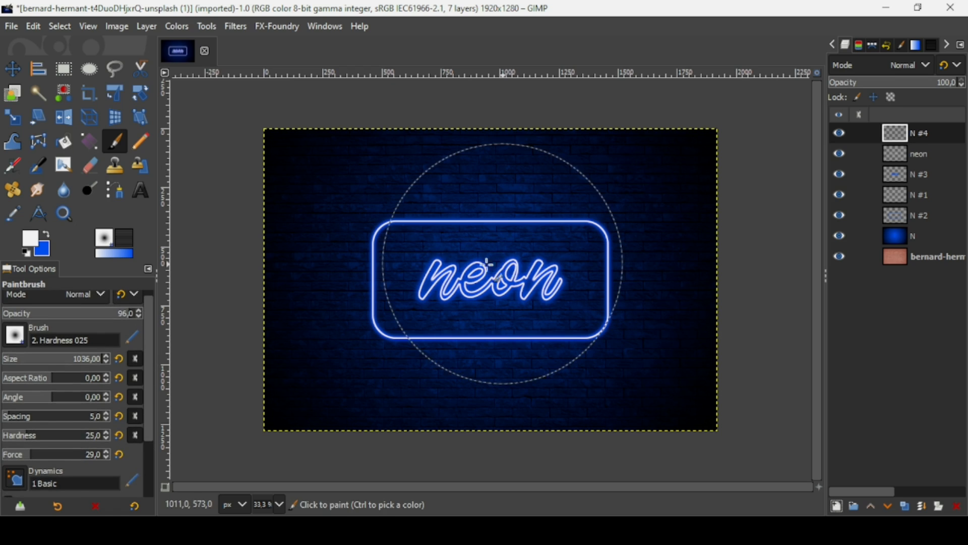
left_click_drag(147, 333, 140, 387)
scroll(134, 406, "up", 4)
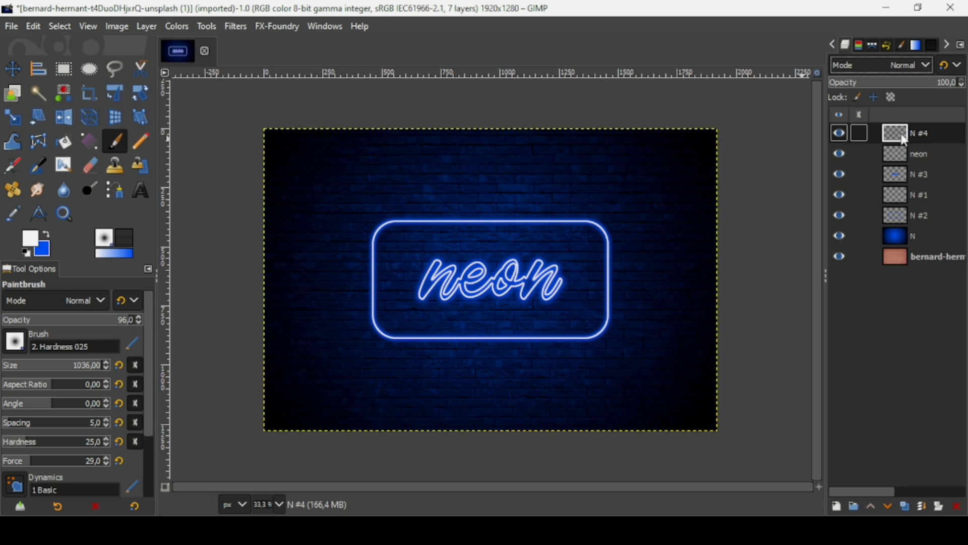
Step: Set N #4 to Overlay mode, hide it, and toggle the neon layer's visibility to compare
left_click(894, 66)
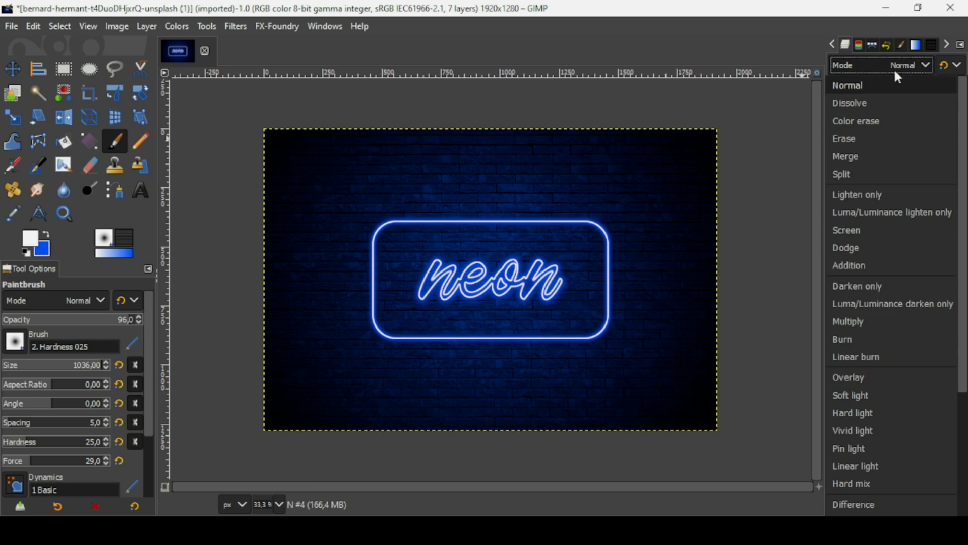
left_click(845, 376)
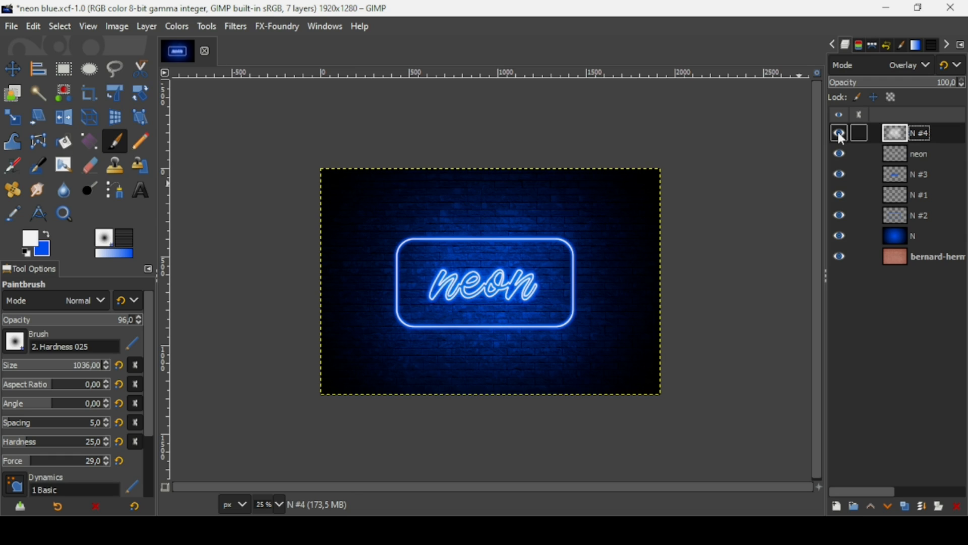
left_click(839, 133)
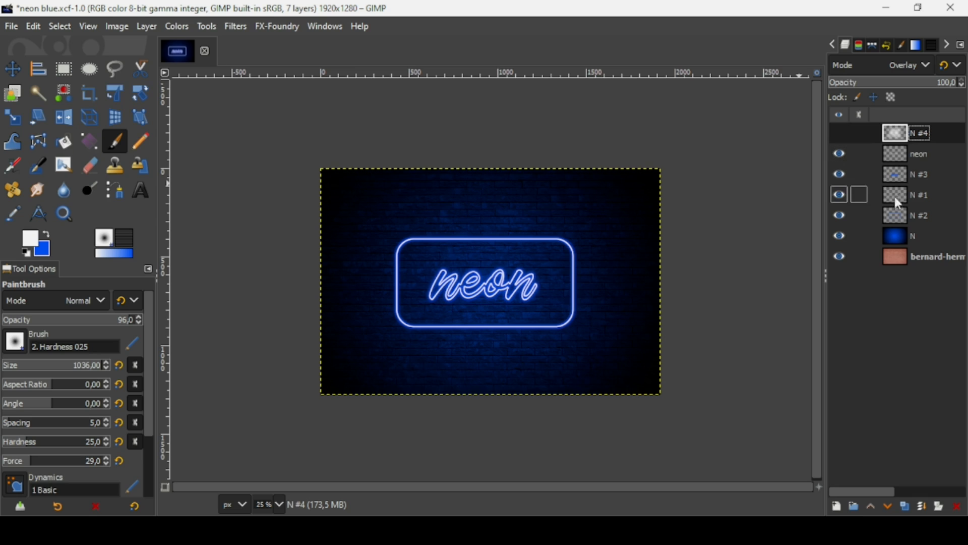
left_click(899, 156)
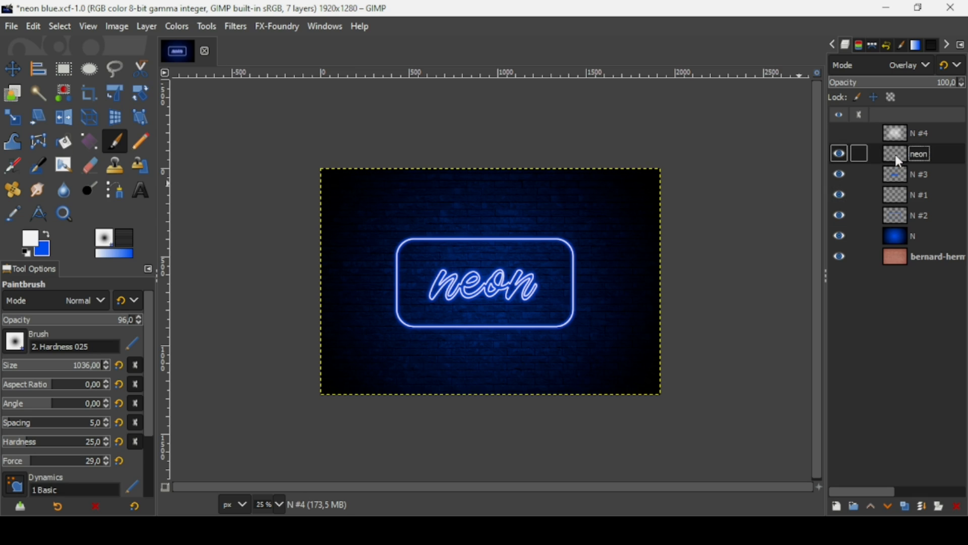
left_click(842, 152)
left_click(842, 152)
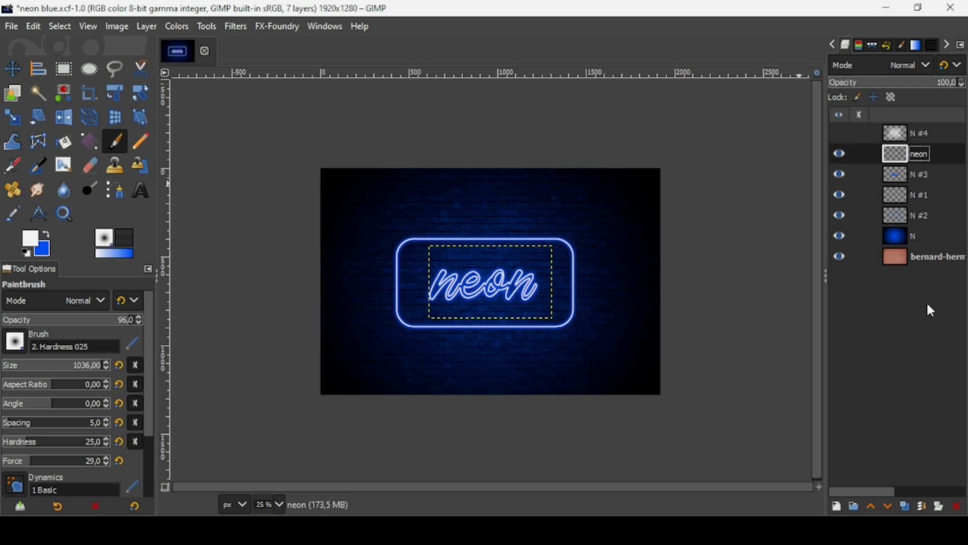
Step: Merge neon down through N #3 and N #1 into N #2, then toggle its visibility to check
left_click(923, 507)
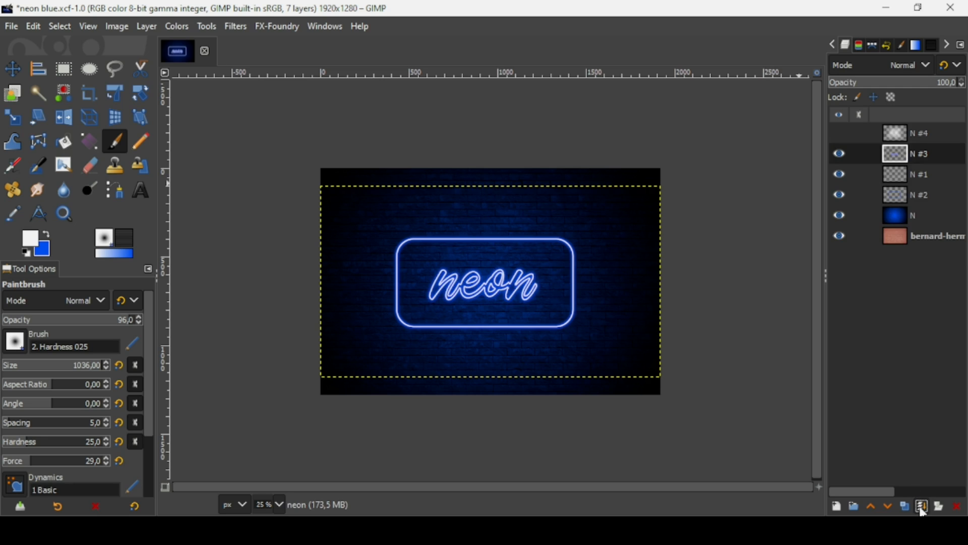
left_click(923, 507)
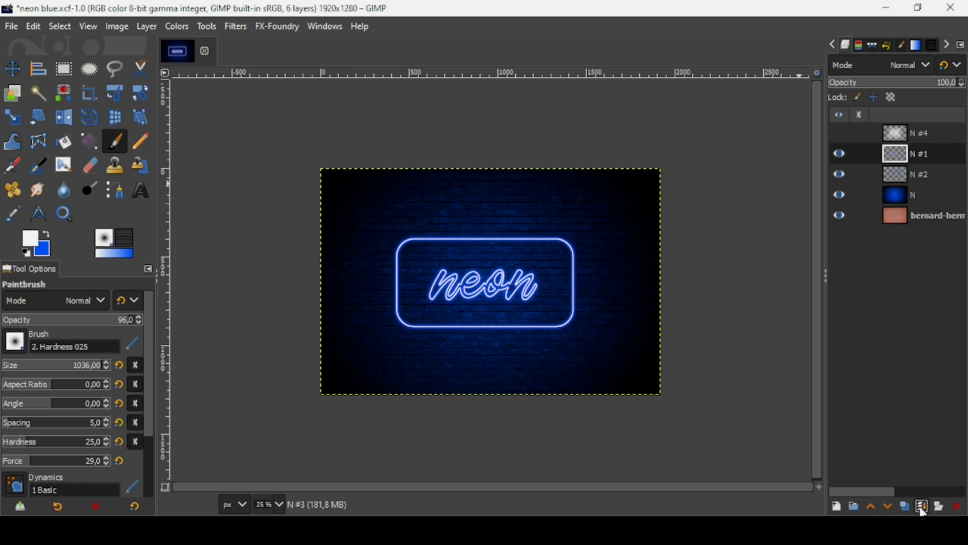
left_click(923, 508)
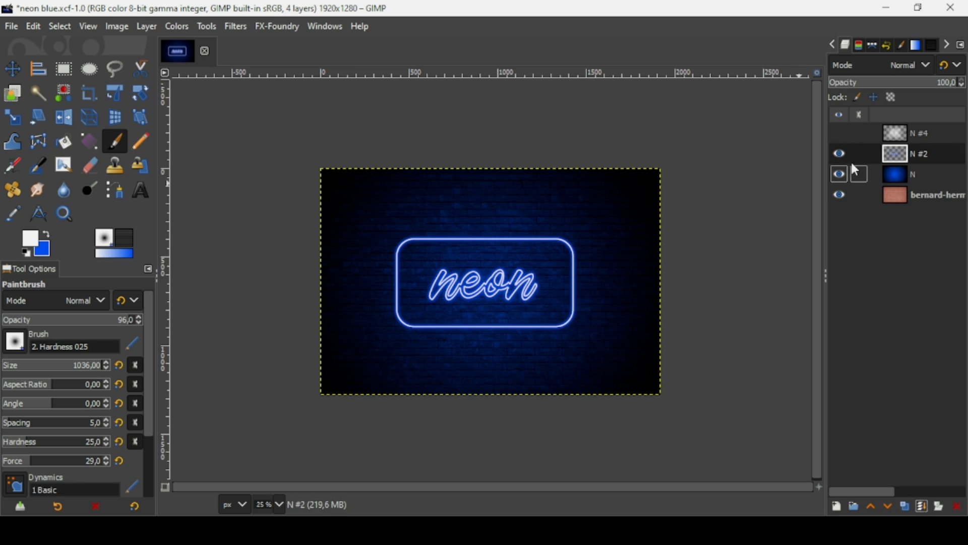
left_click(840, 153)
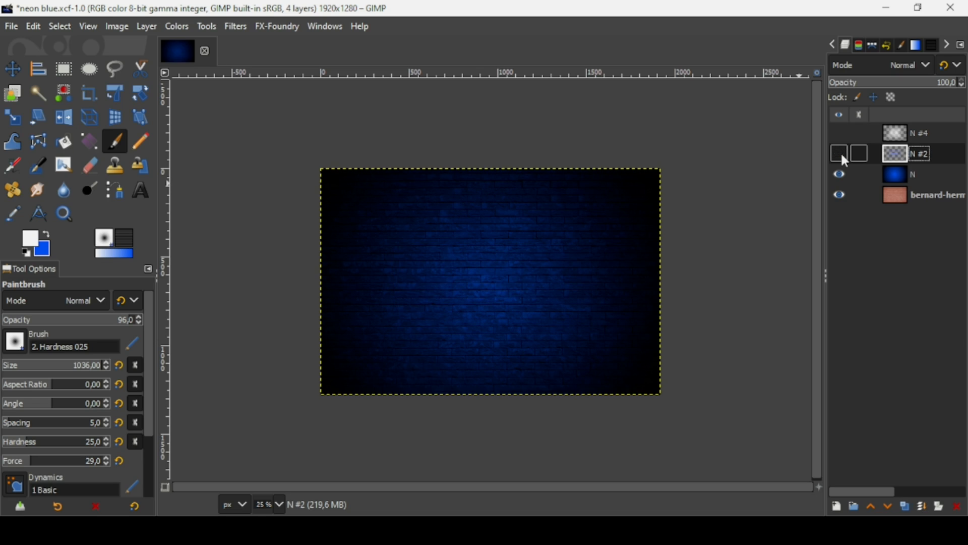
left_click(840, 152)
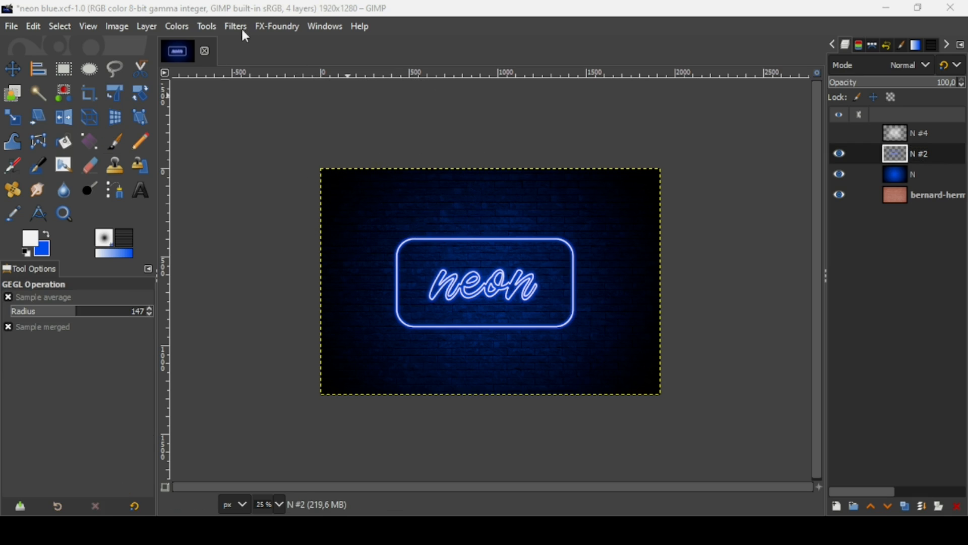
Step: Add a Drop Shadow to N #2 with offset 20×20, blur radius 20,77 and opacity raised slightly
left_click(240, 27)
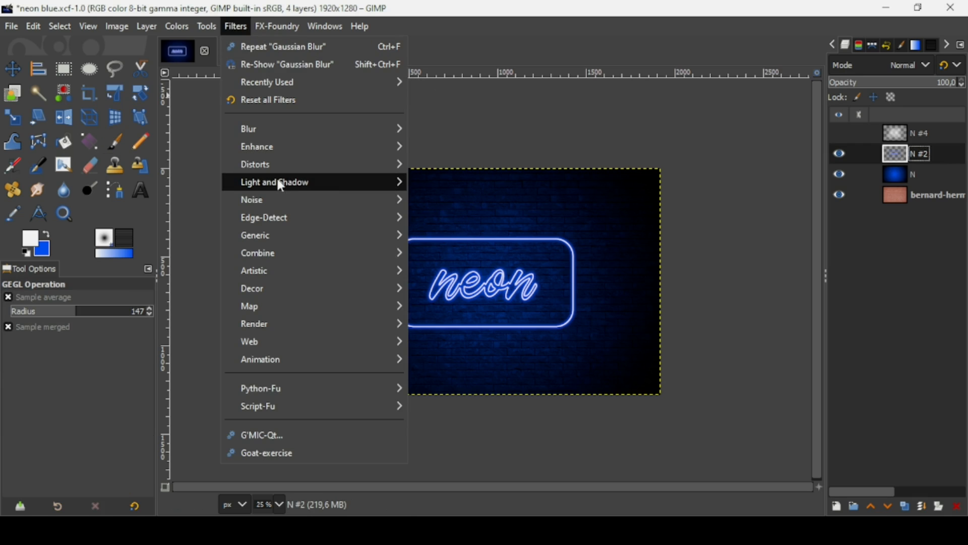
mouse_move(281, 186)
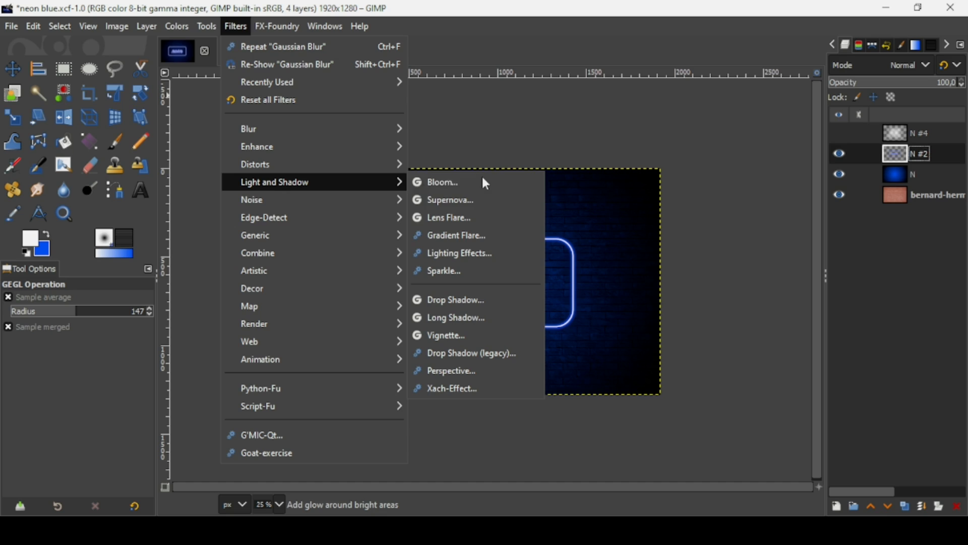
left_click(478, 302)
left_click(135, 270)
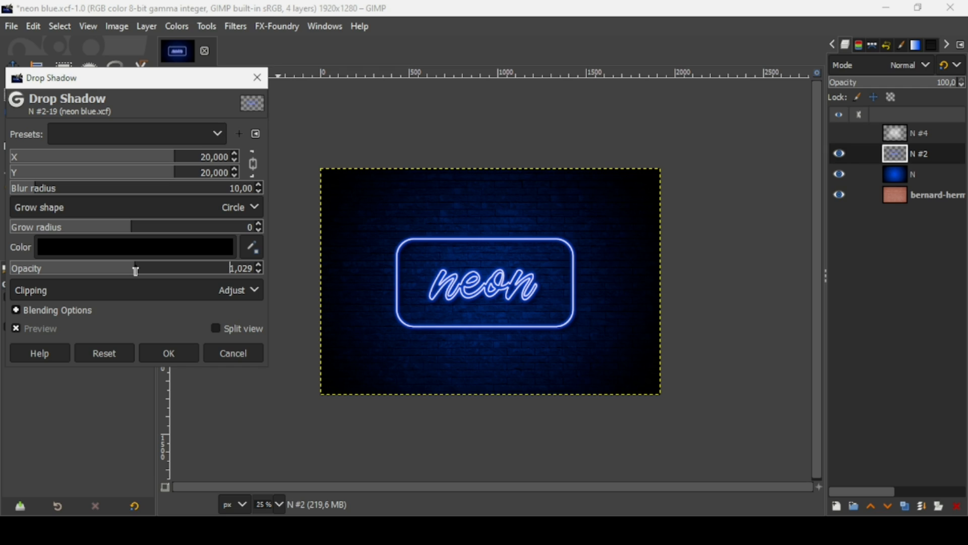
left_click_drag(136, 271, 136, 271)
left_click_drag(49, 193, 52, 193)
left_click(174, 350)
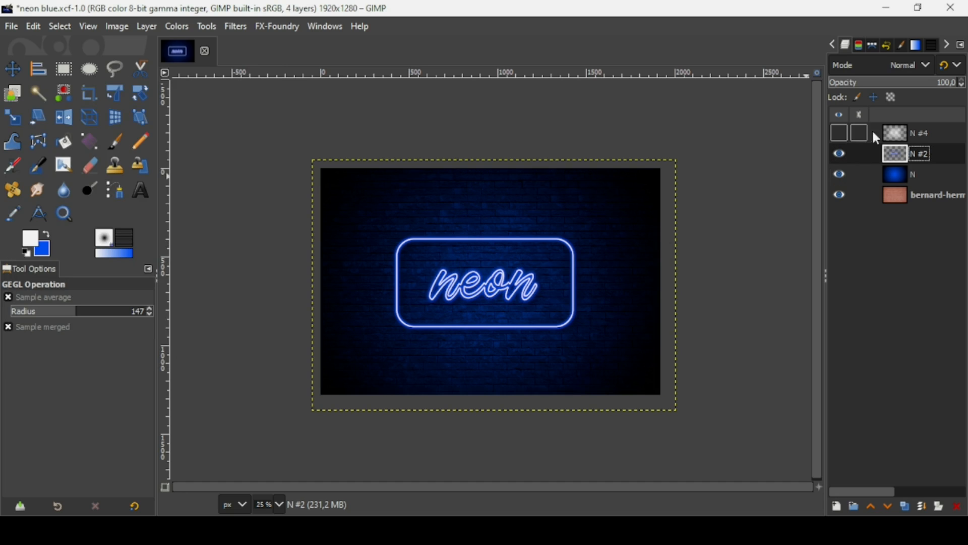
Step: Make the N #4 Overlay light layer visible again and create a merged 'Visible' layer on top
left_click(888, 135)
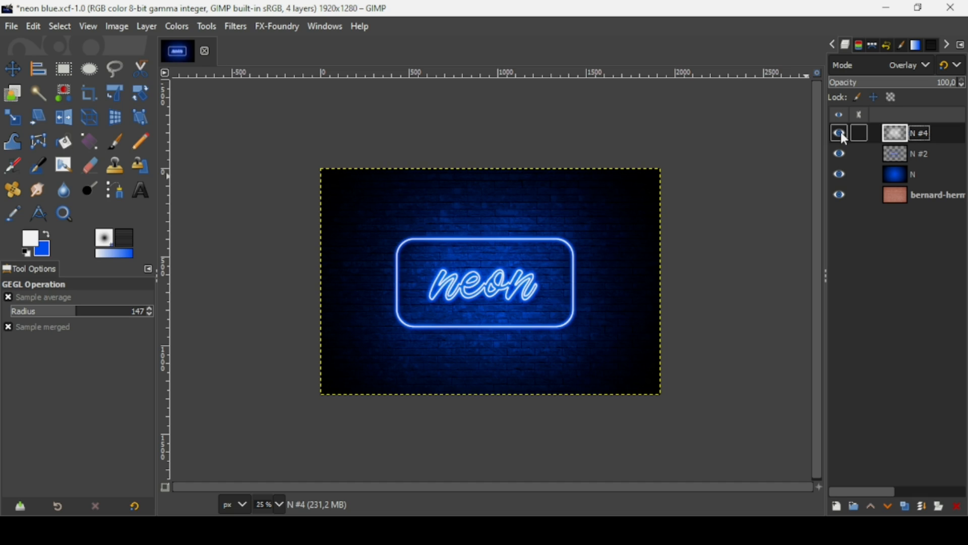
scroll(486, 272, "up", 2)
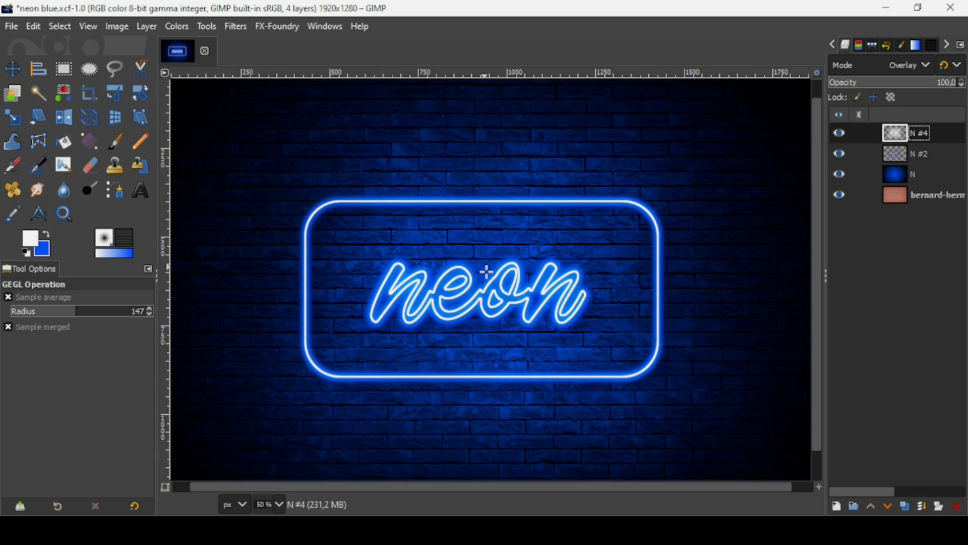
scroll(487, 272, "up", 1)
scroll(487, 272, "down", 2)
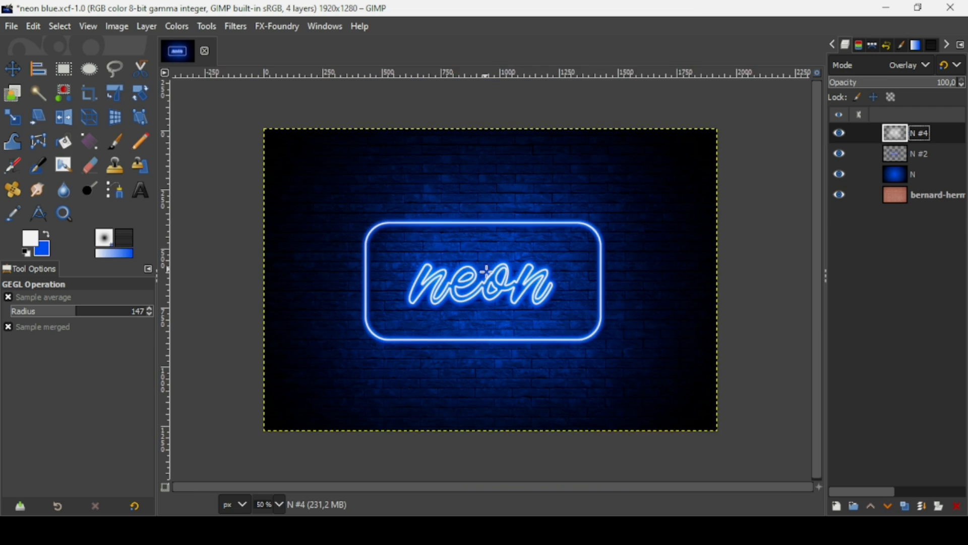
right_click(897, 136)
left_click(864, 128)
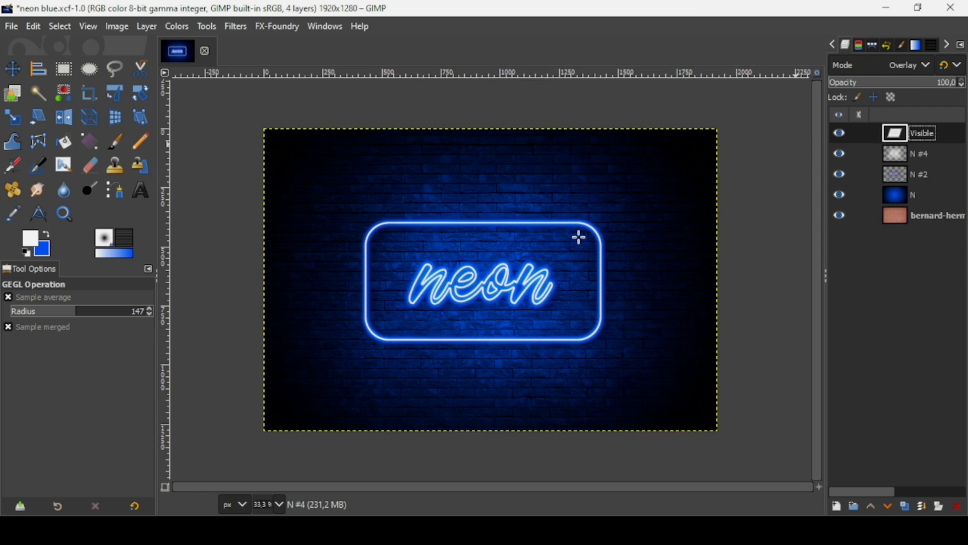